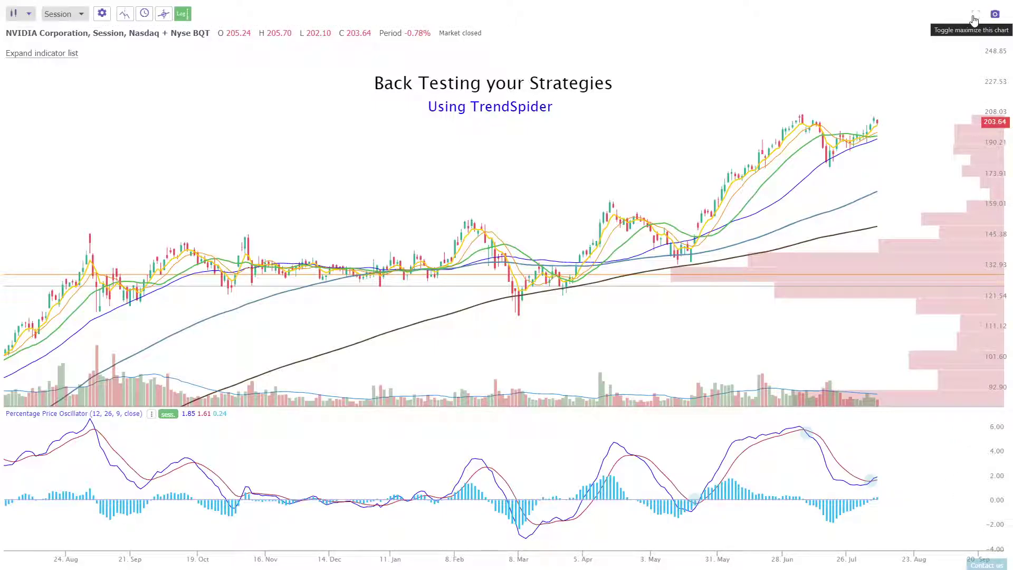
- Restore the maximized chart to normal size and examine the NVDA backtest's performance results and entry and exit conditions
click(975, 18)
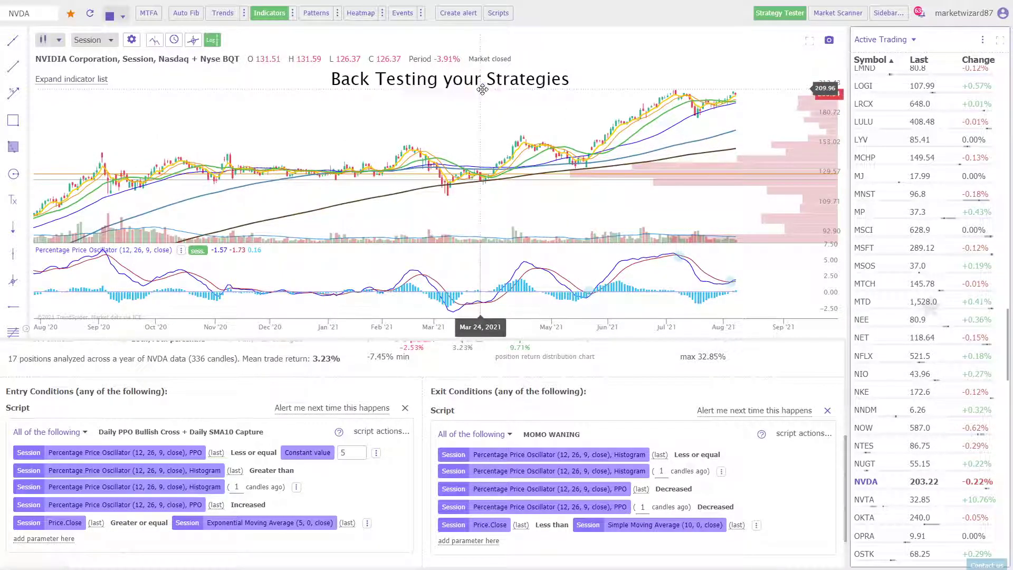
scroll(337, 471, up, 4)
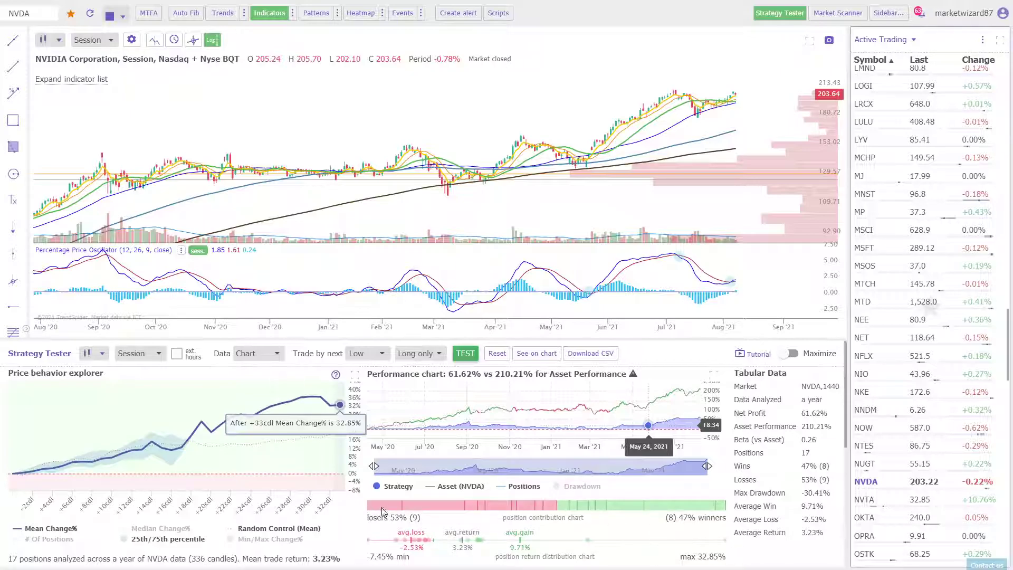
scroll(382, 511, down, 1)
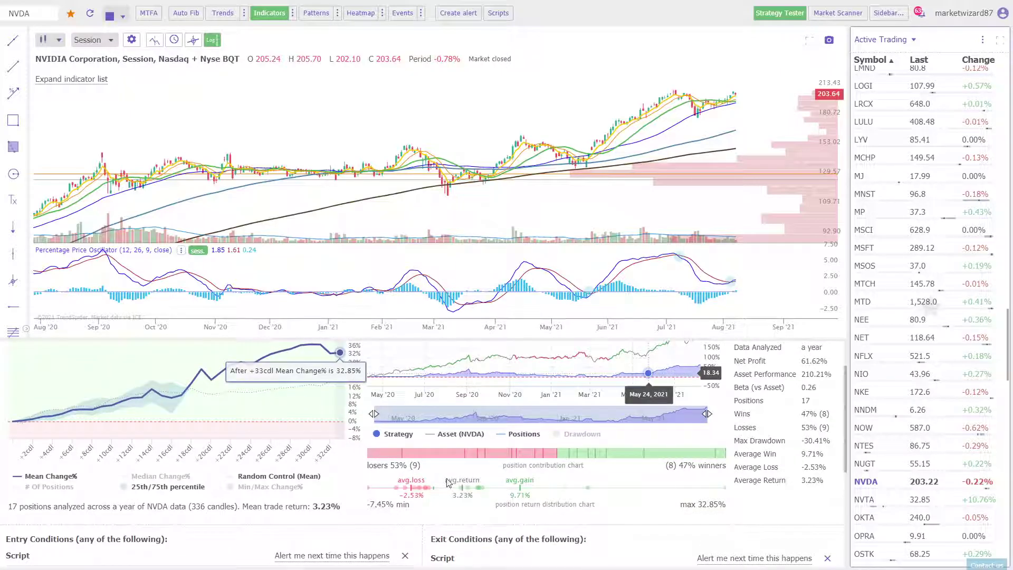
scroll(506, 491, up, 1)
click(505, 487)
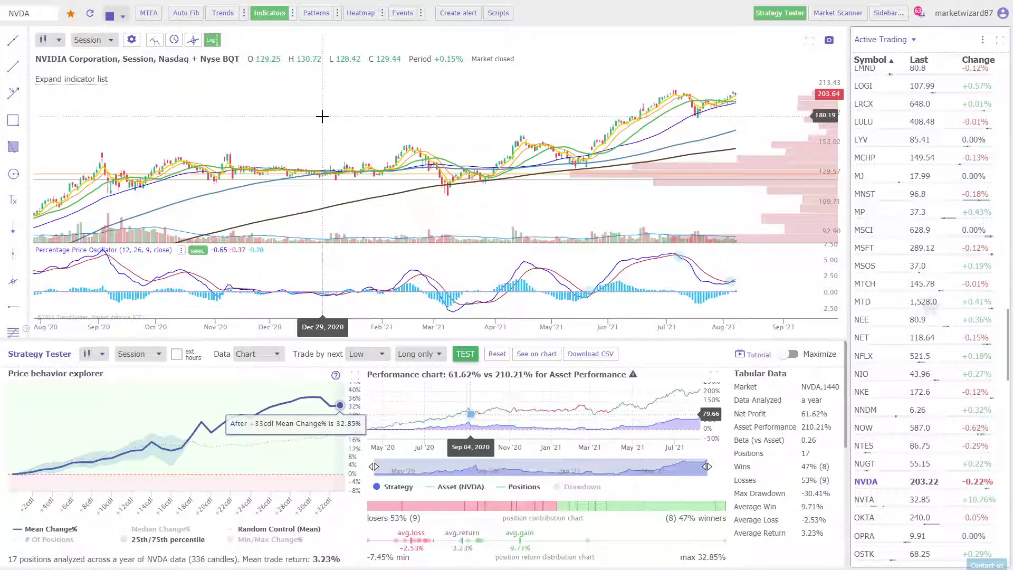
scroll(322, 116, down, 3)
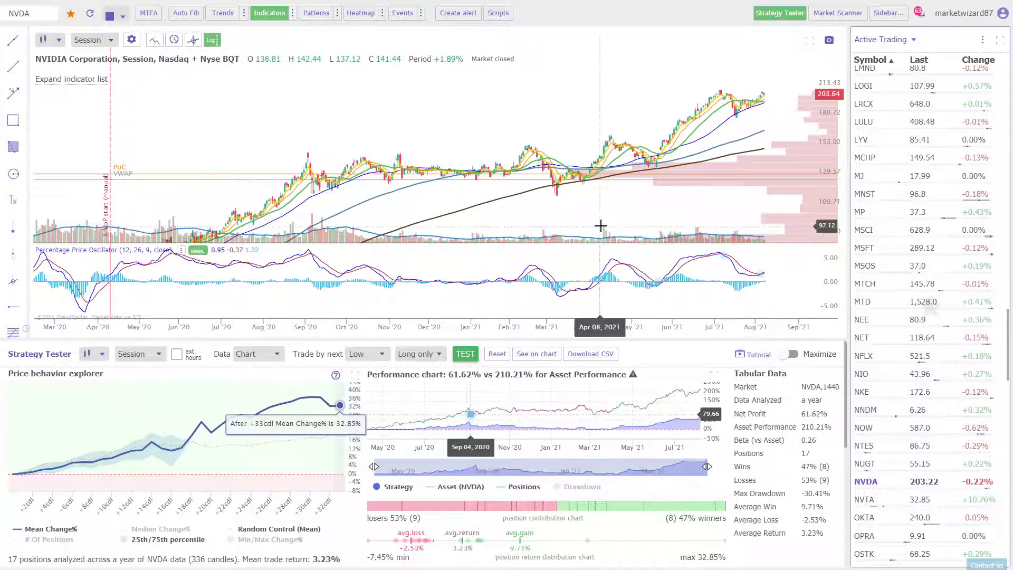
drag(531, 113, 495, 108)
scroll(238, 469, up, 5)
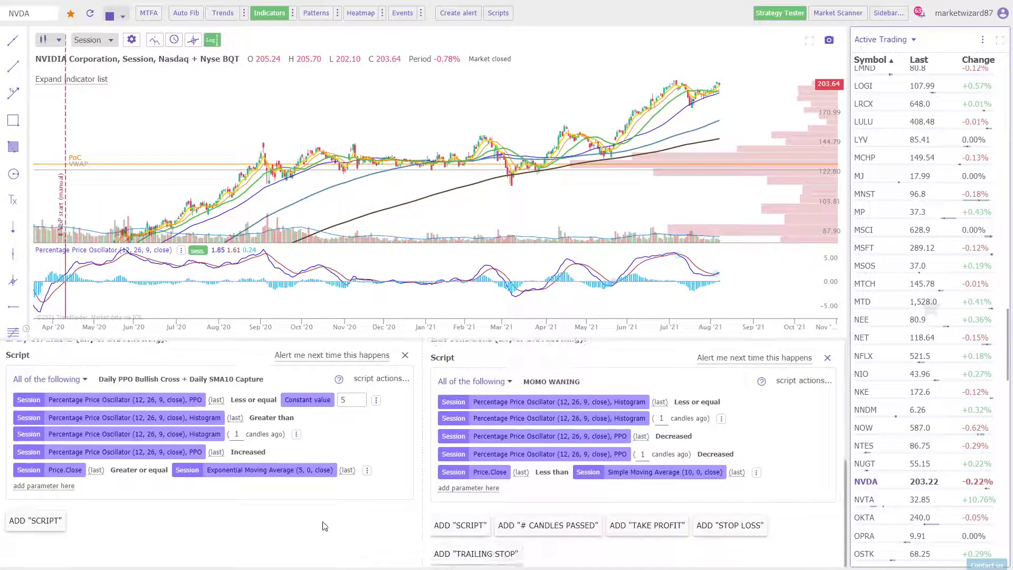
scroll(239, 469, down, 5)
scroll(239, 469, up, 1)
- Set the strategy tester to trade by the next Open price
click(134, 356)
click(134, 361)
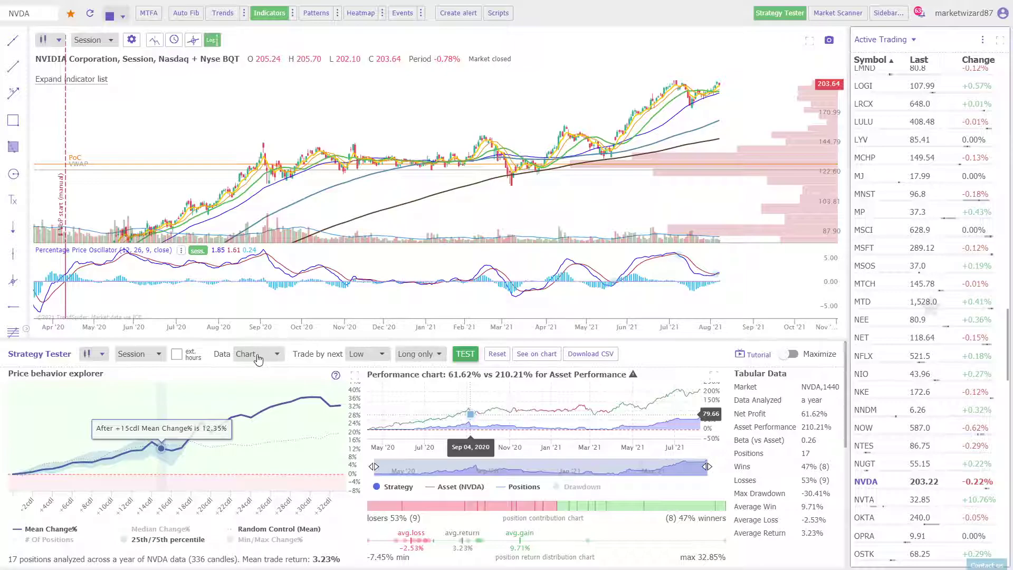
click(362, 356)
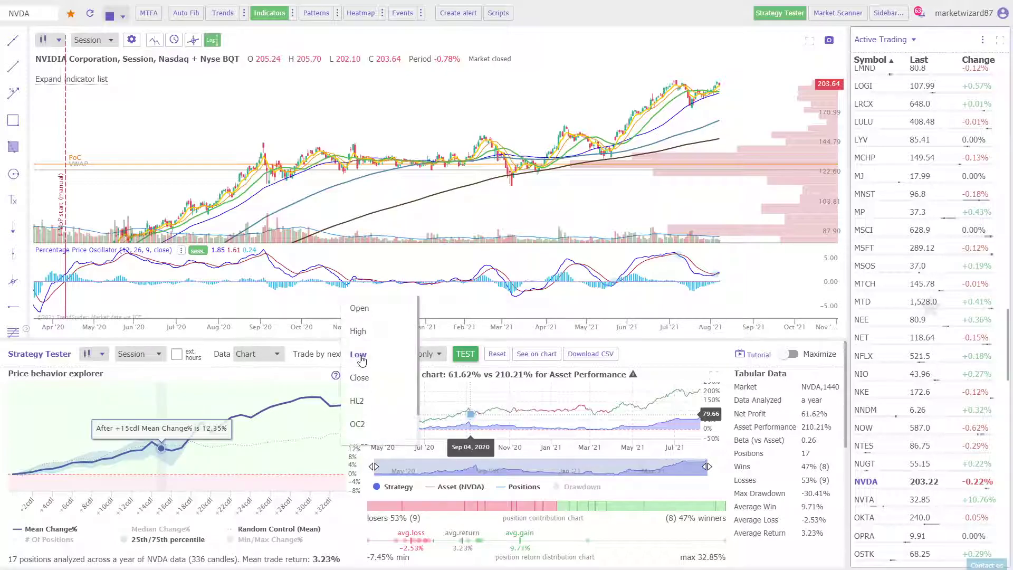
click(368, 309)
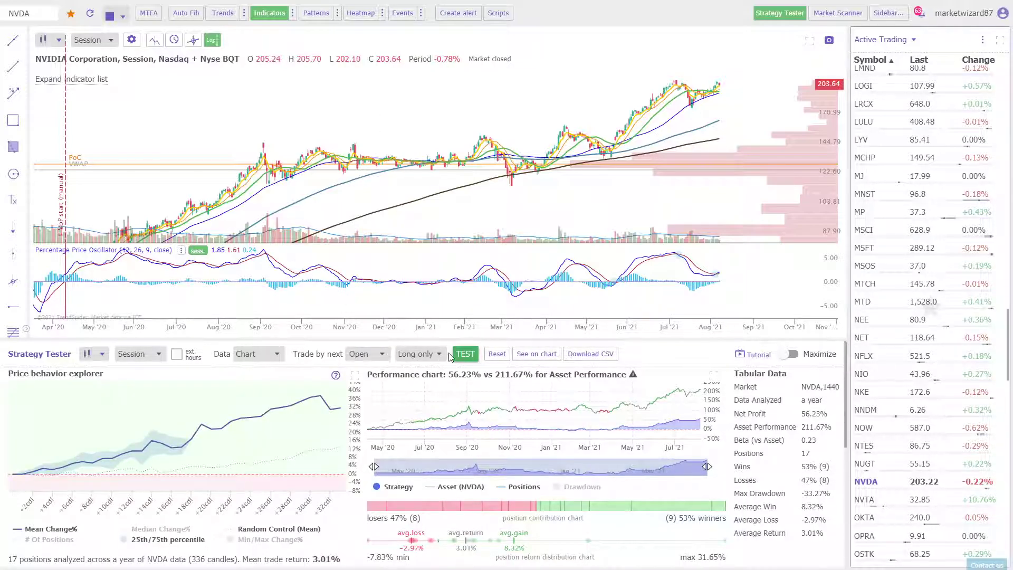
- Review the entry and exit scripts, then plot the backtest's trades on the price chart and maximize it
scroll(457, 400, down, 5)
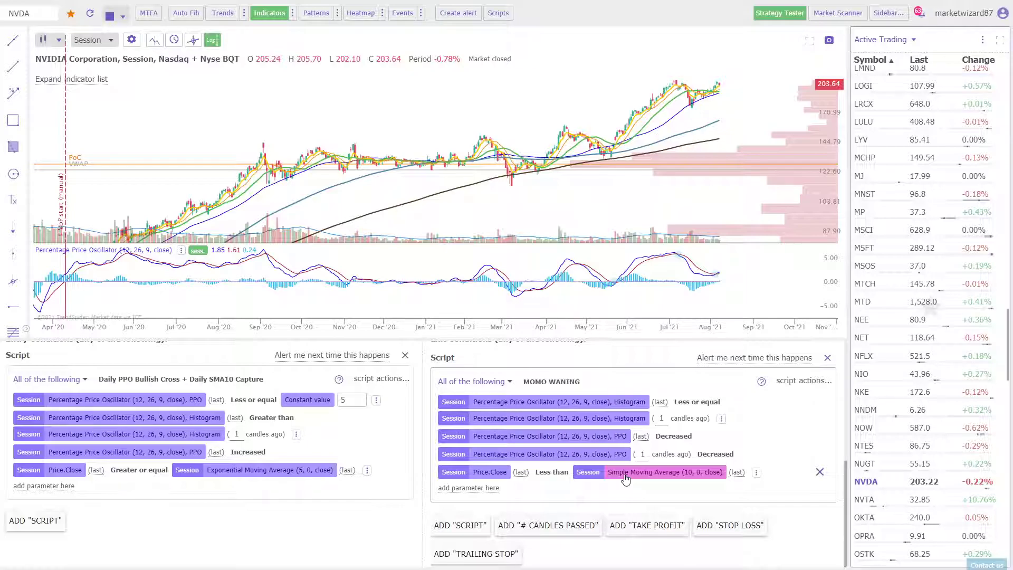
scroll(618, 457, up, 3)
scroll(620, 455, down, 3)
scroll(618, 448, up, 5)
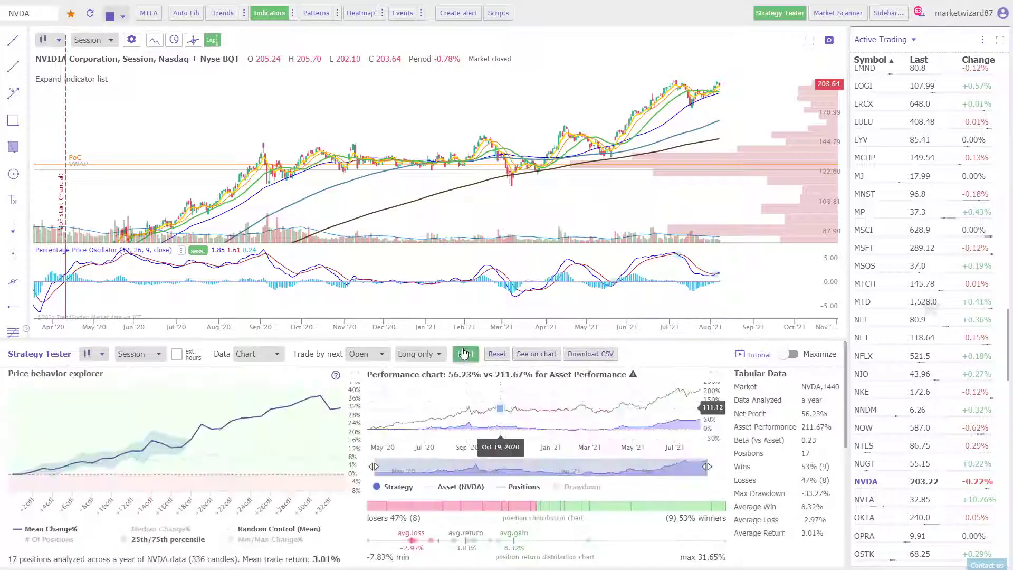
click(534, 359)
click(809, 42)
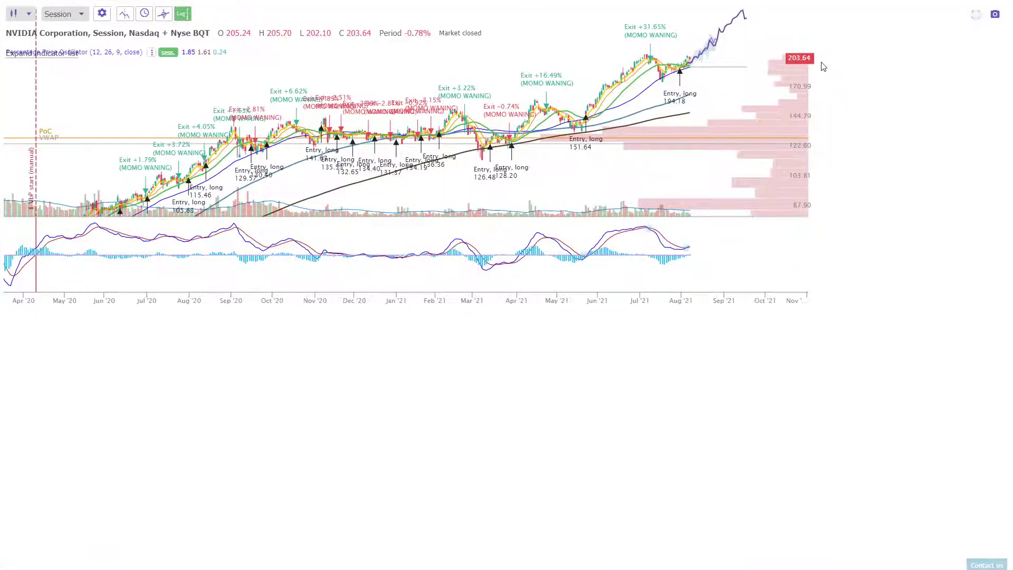
- Examine the entry and exit markers plotted on the NVDA chart from June 2020 to August 2021
scroll(844, 71, up, 2)
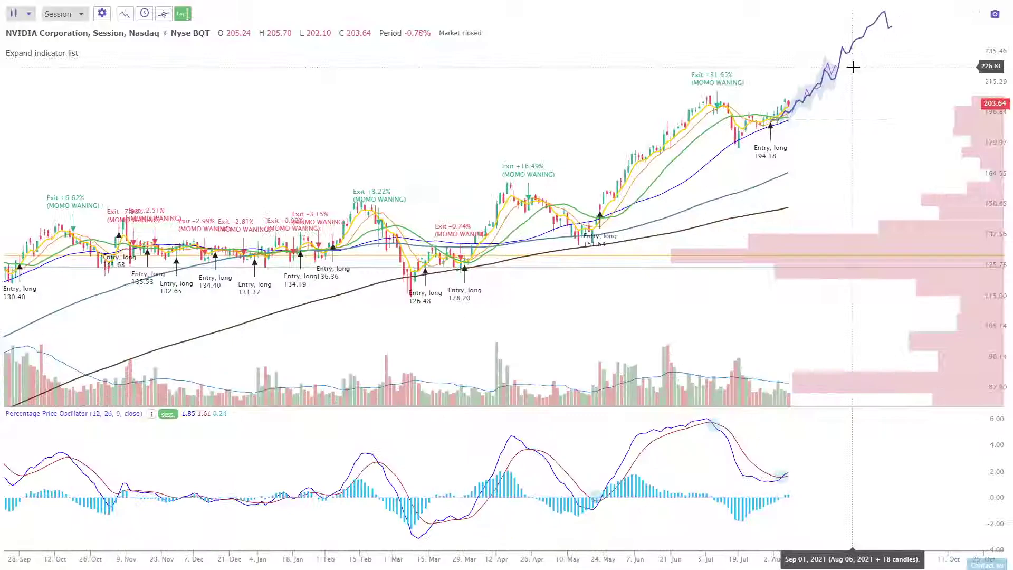
scroll(758, 144, down, 2)
scroll(606, 97, down, 2)
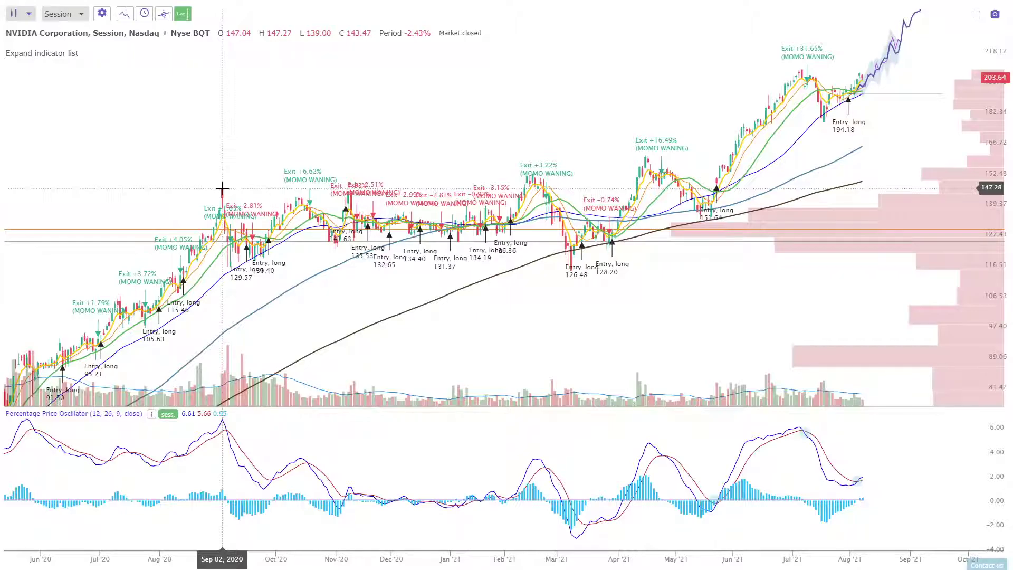
scroll(510, 147, up, 3)
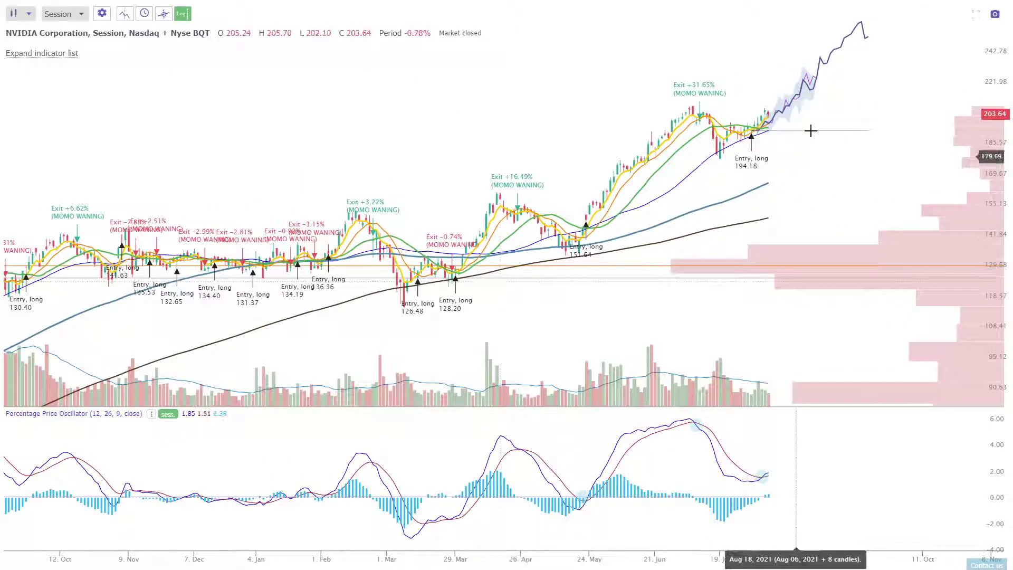
scroll(522, 295, up, 3)
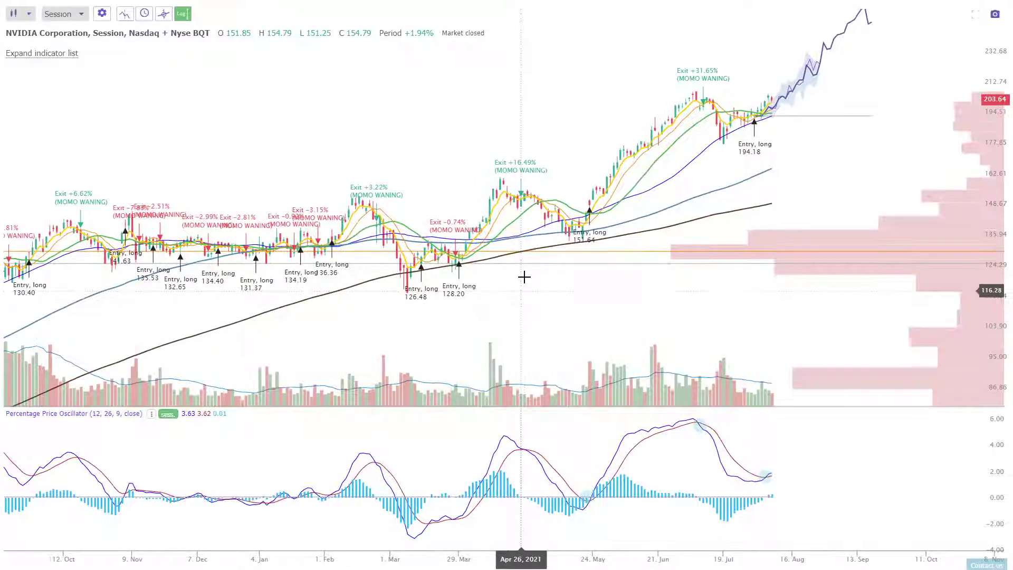
scroll(178, 158, down, 1)
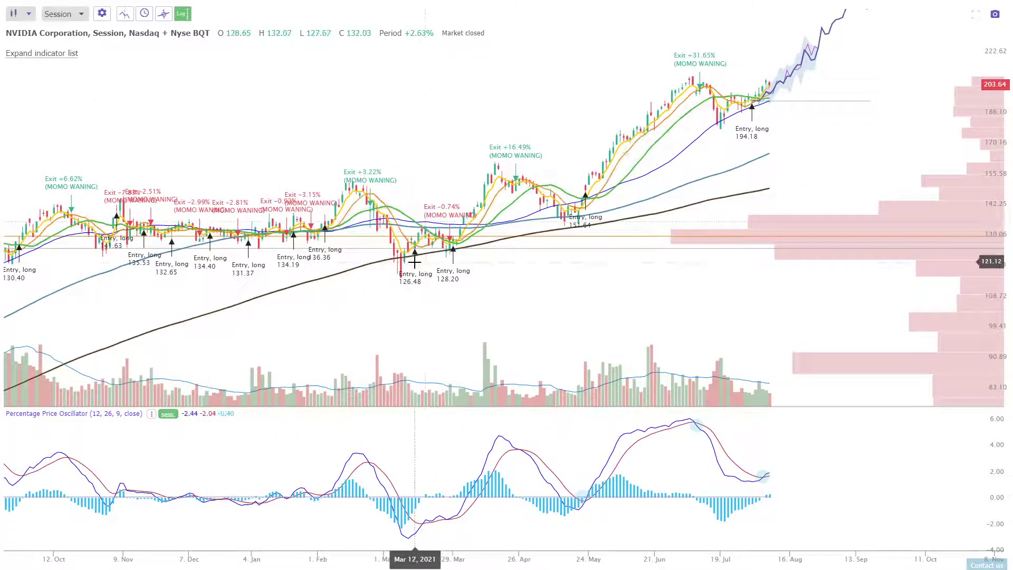
- Mark the March 2021 low with an up arrow and draw a horizontal ray at 117.05 from the September 2020 low
scroll(414, 262, up, 1)
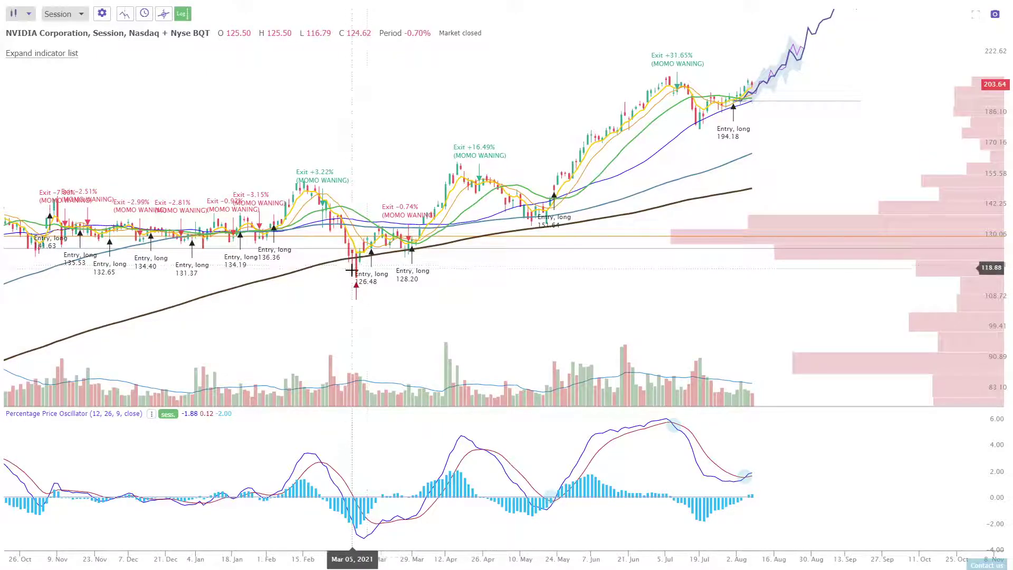
scroll(350, 281, left, 5)
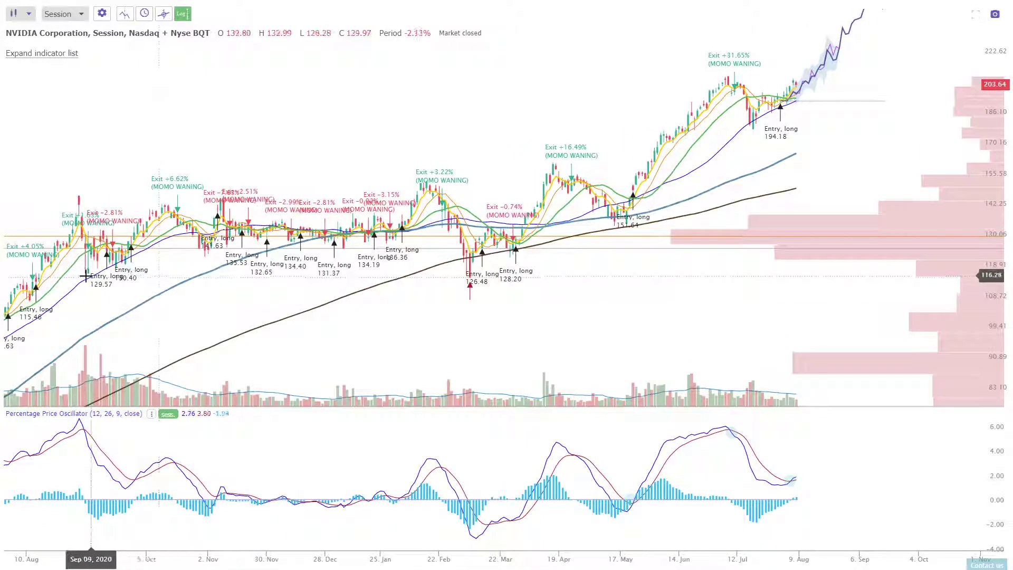
click(84, 274)
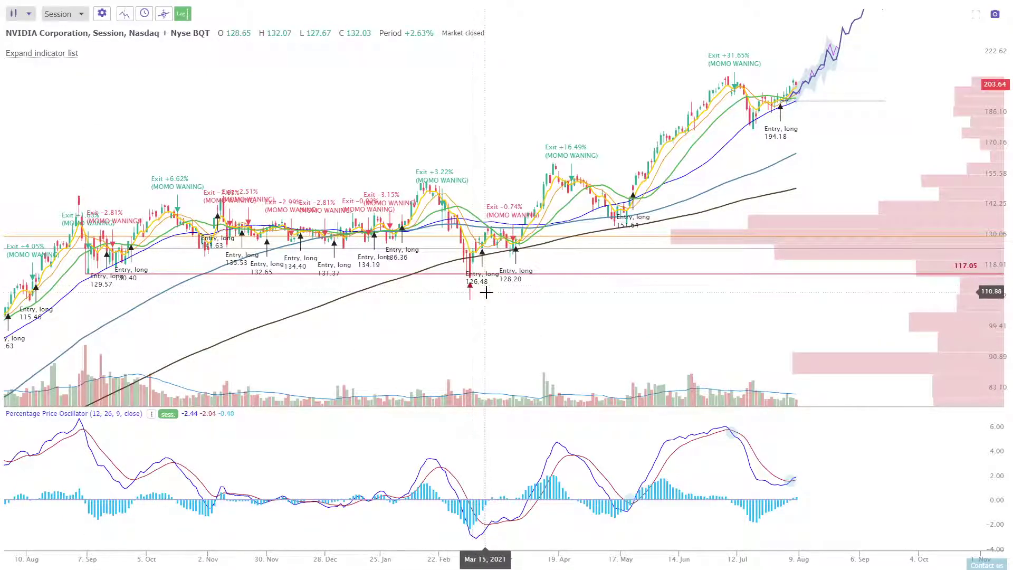
scroll(483, 291, up, 2)
- Label the arrow at the March 2021 low "Aggressive"
click(389, 288)
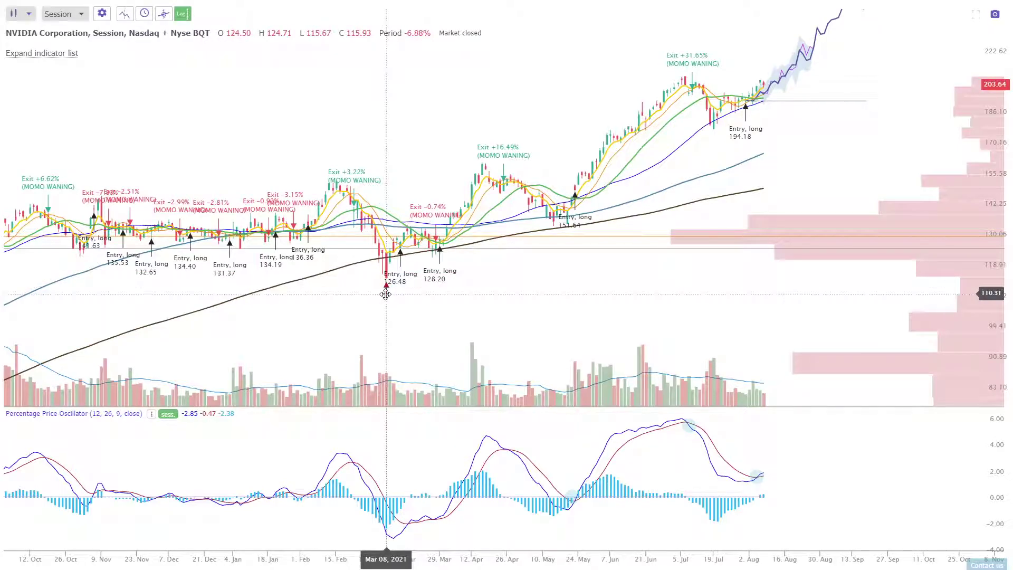
double_click(385, 294)
text(Aggressive)
click(587, 400)
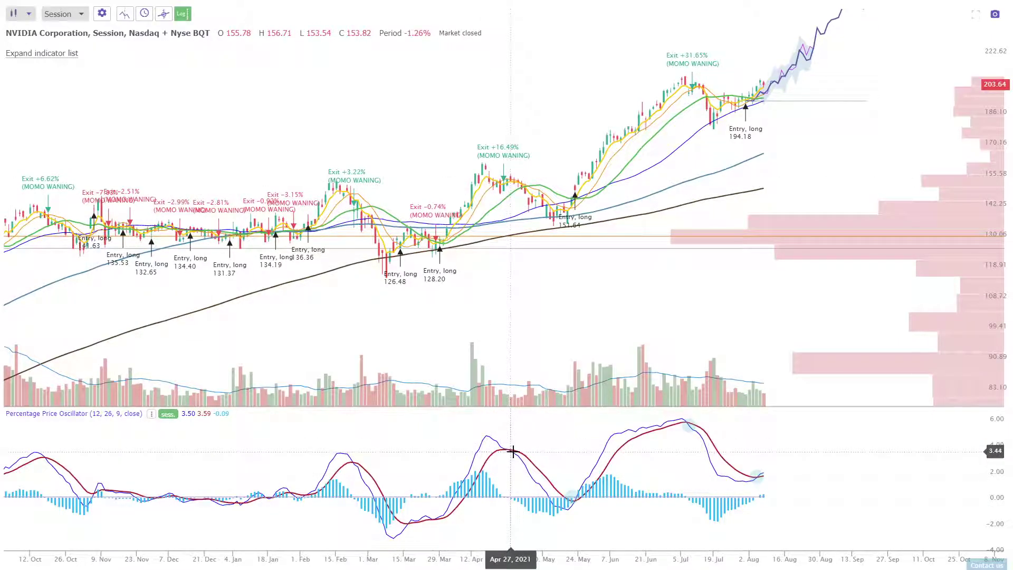
- Measure the price move from the March 2021 low up to the mid-April 2021 rally
click(559, 508)
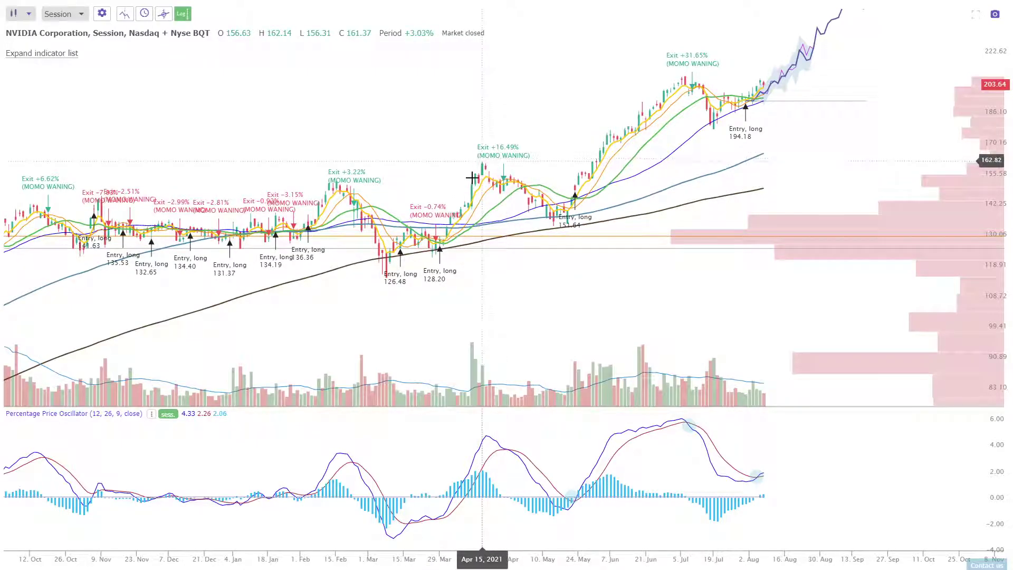
shift+click(384, 273)
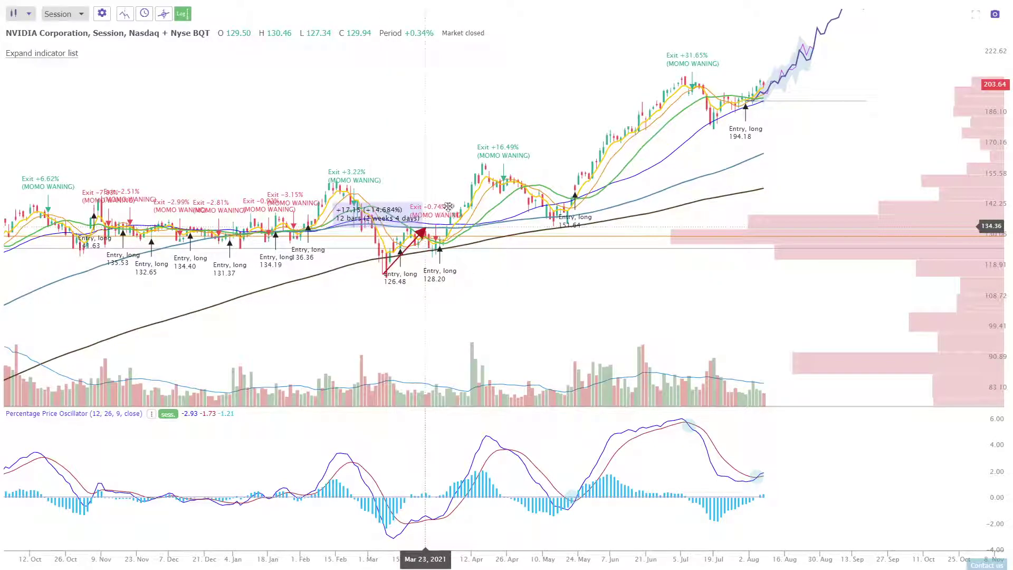
click(480, 173)
click(468, 186)
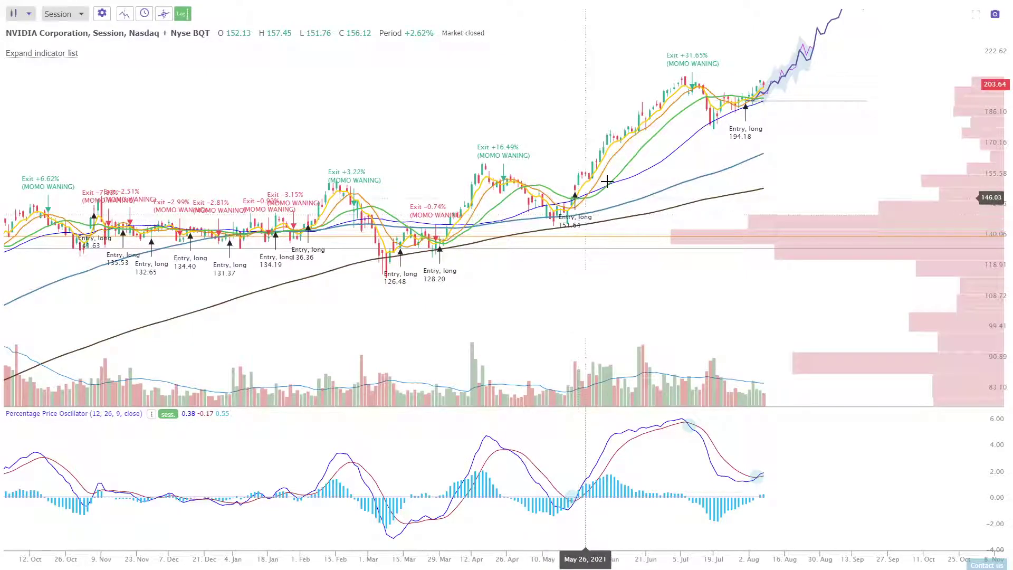
- Mark the July 19, 2021 low with an up arrow just below the candle
drag(621, 69, 554, 84)
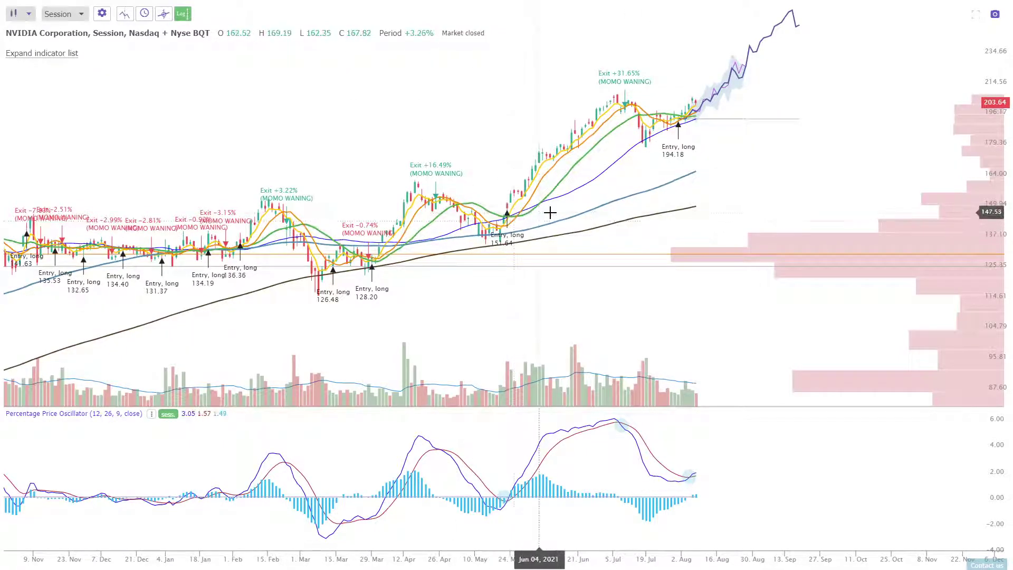
shift+click(648, 145)
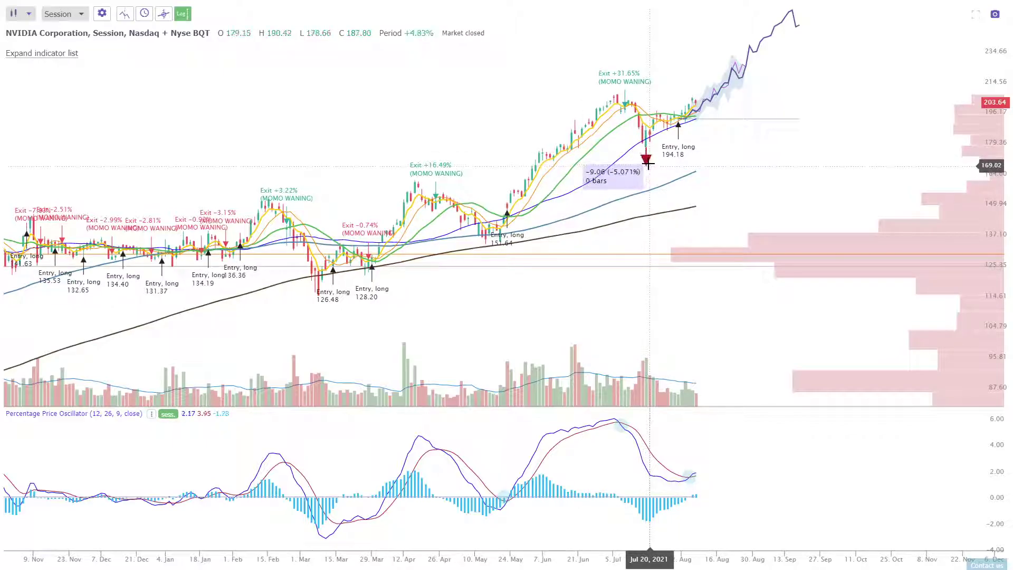
click(647, 157)
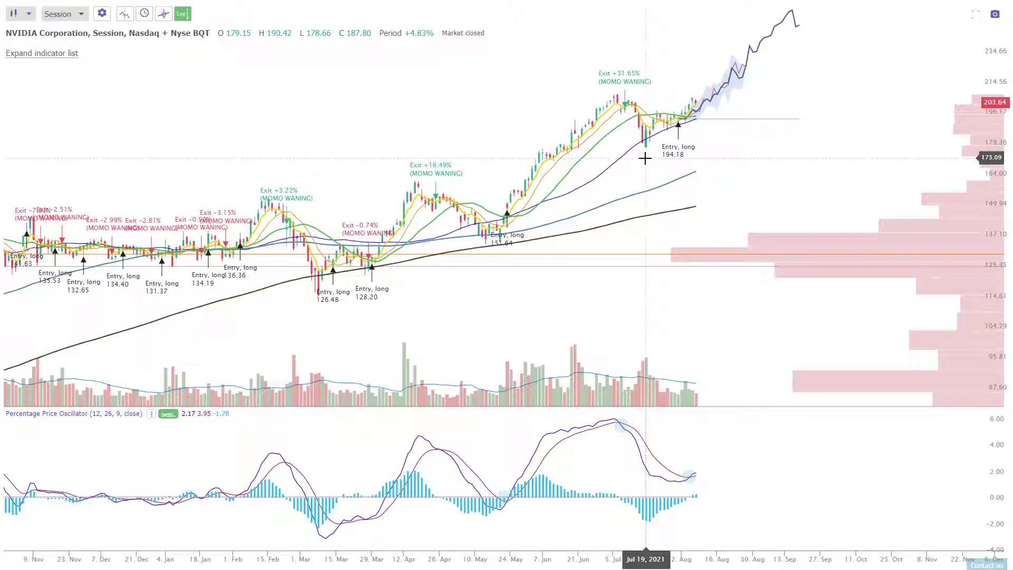
click(645, 155)
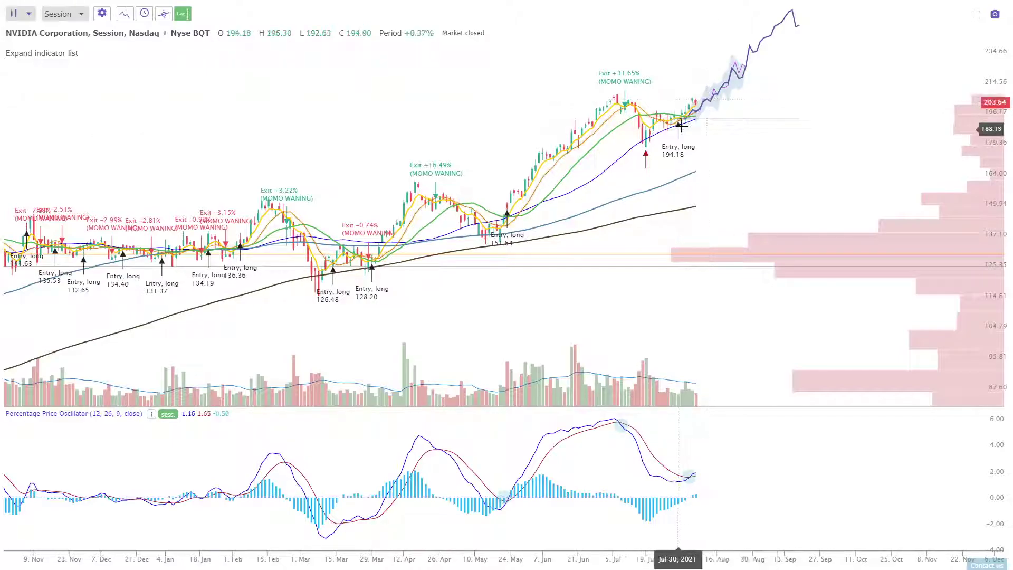
- Remove the Price Explorer projection annotation that extends past the latest candle
right_click(727, 87)
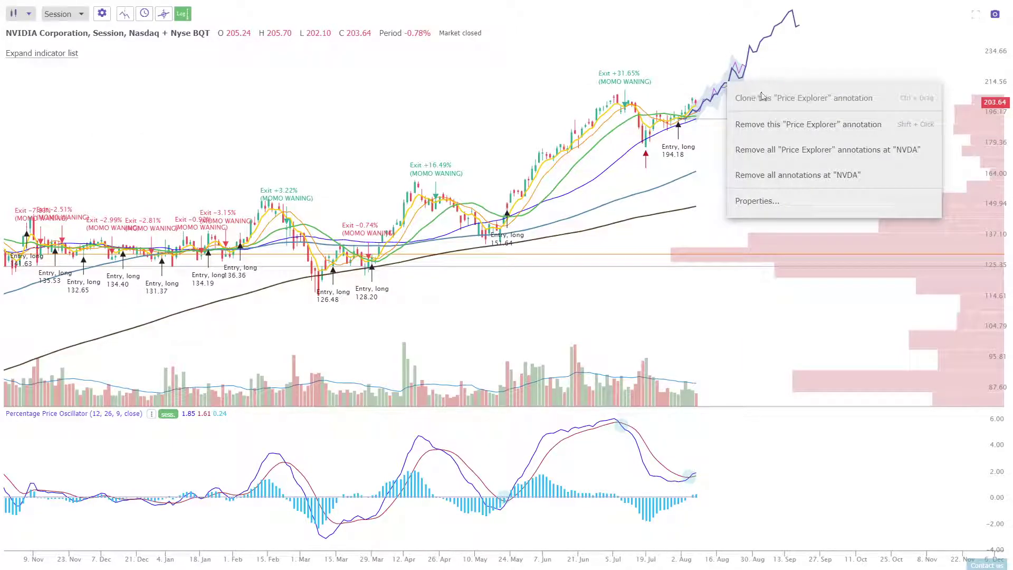
click(841, 49)
key(Delete)
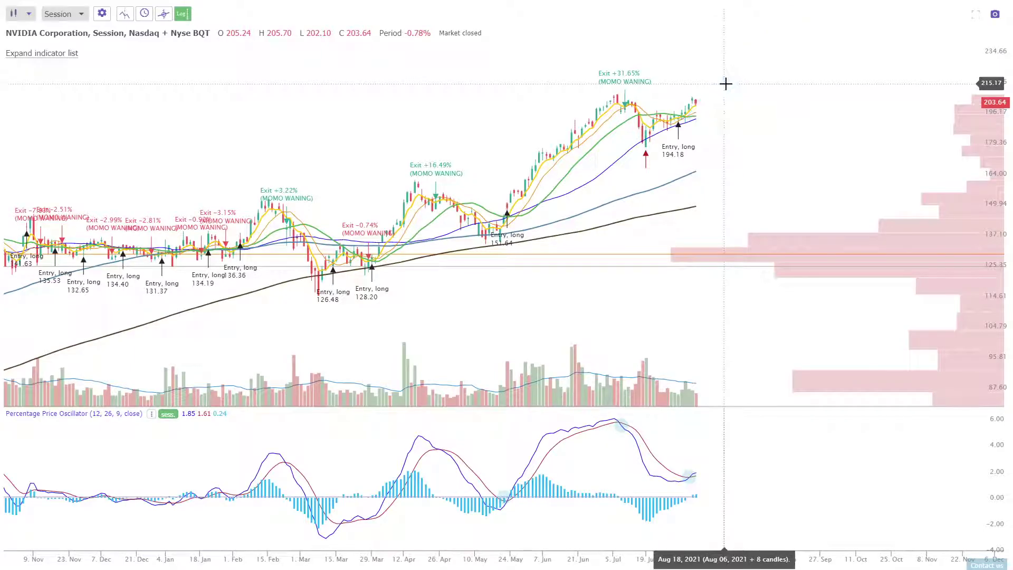
- Draw a horizontal ray at 208.53 from the early July 2021 high
click(619, 95)
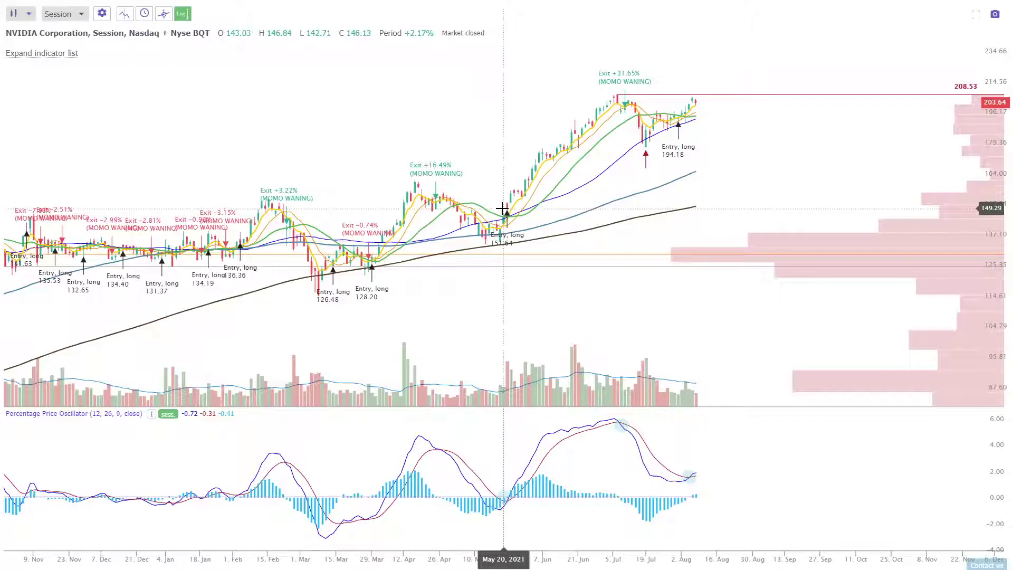
scroll(260, 163, left, 5)
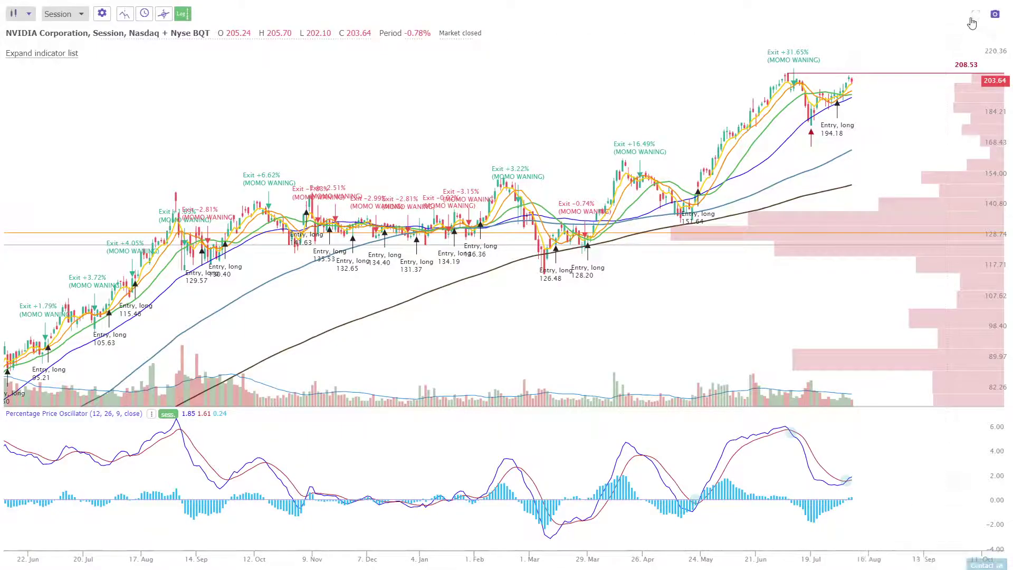
- Change the NVDA chart's timeframe to Weekly
click(59, 15)
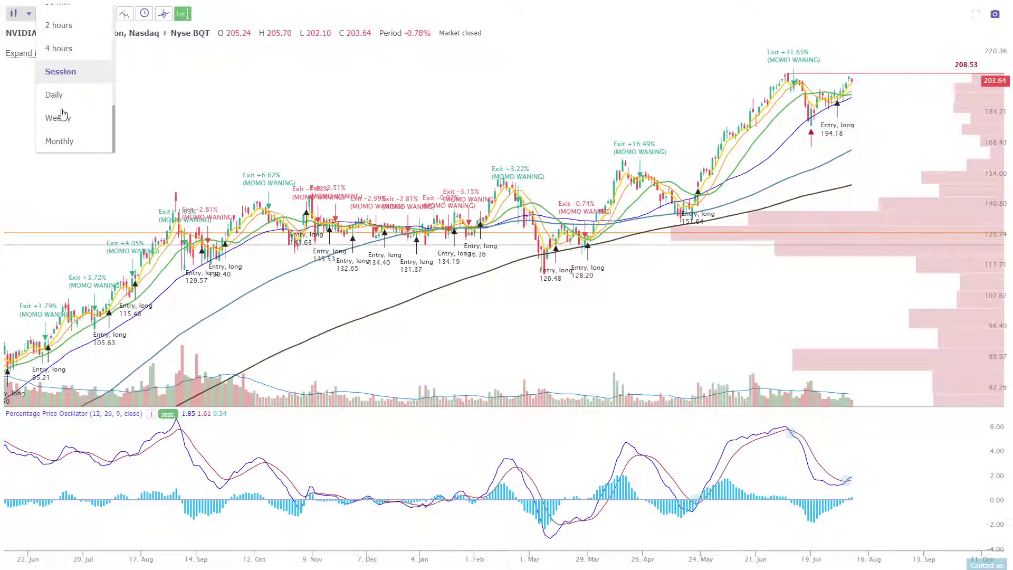
click(58, 115)
scroll(875, 156, up, 3)
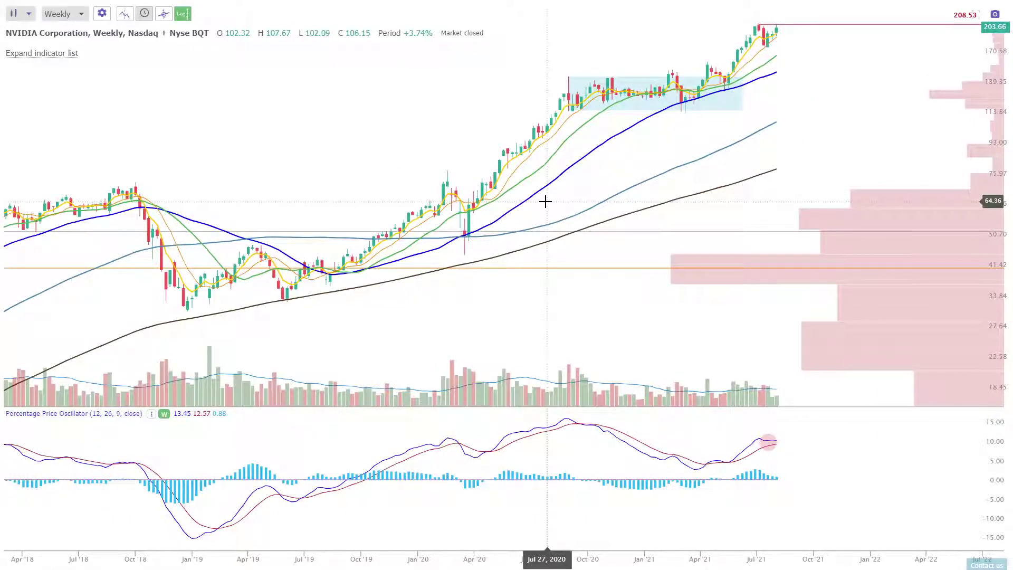
- Draw a five-wave Elliott impulse through the weekly swing points from the December 2018 low to the July 2021 high
drag(187, 309, 333, 247)
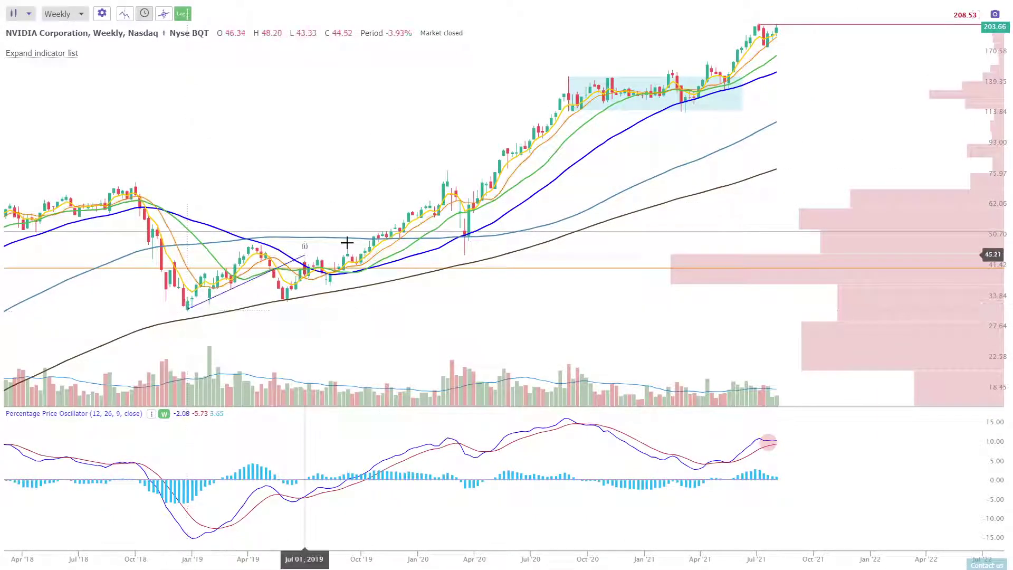
click(443, 168)
click(464, 255)
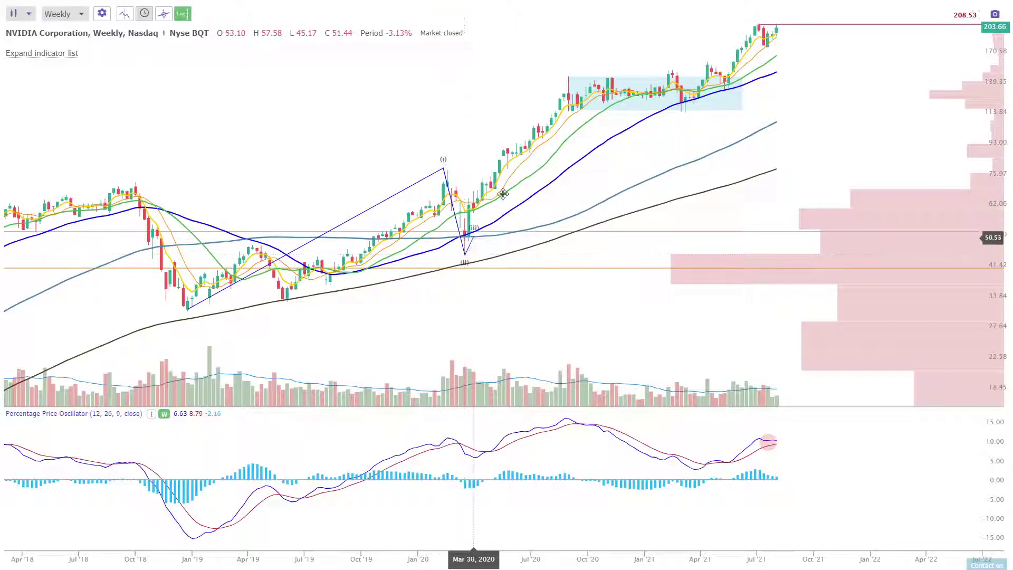
click(568, 77)
click(685, 110)
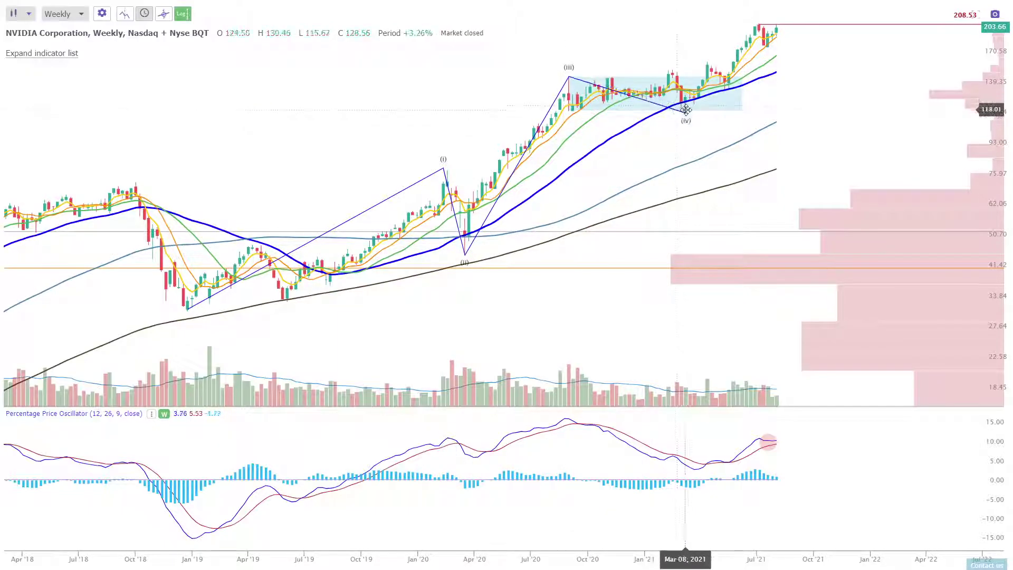
click(761, 23)
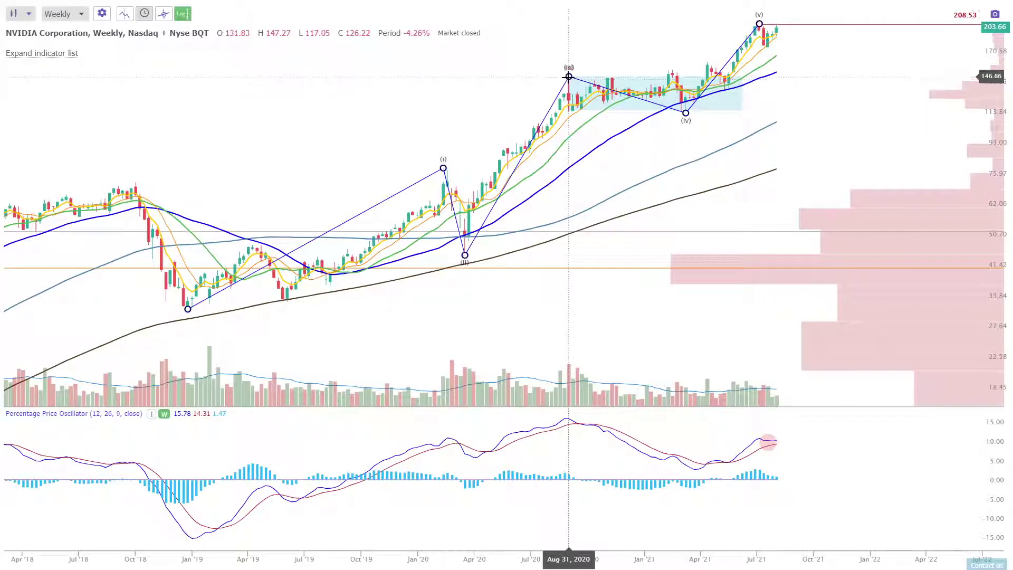
- Draw an a-b-c correction within the consolidation box, from the August 31, 2020 high to the March 2021 low
click(569, 111)
click(672, 77)
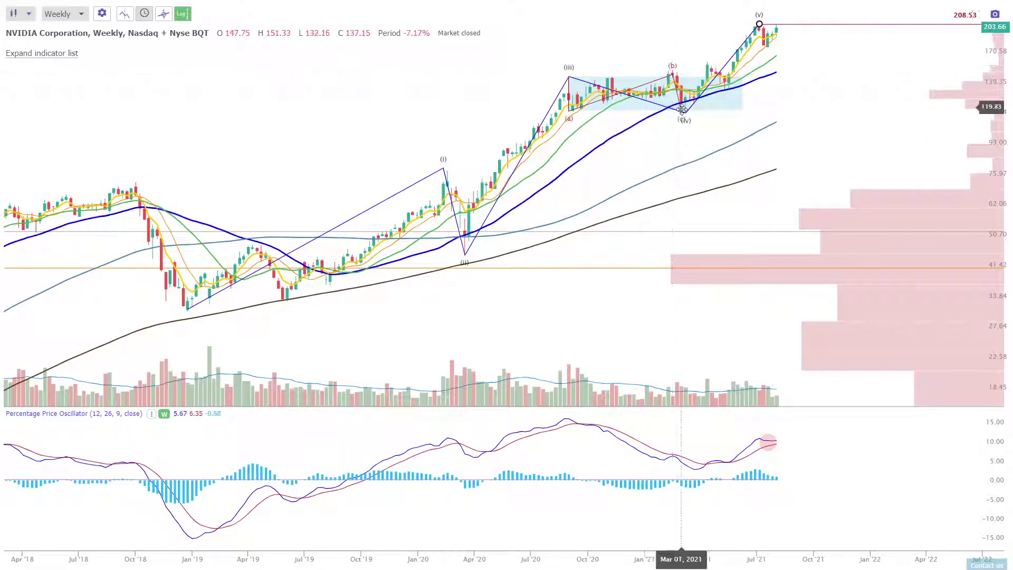
click(684, 111)
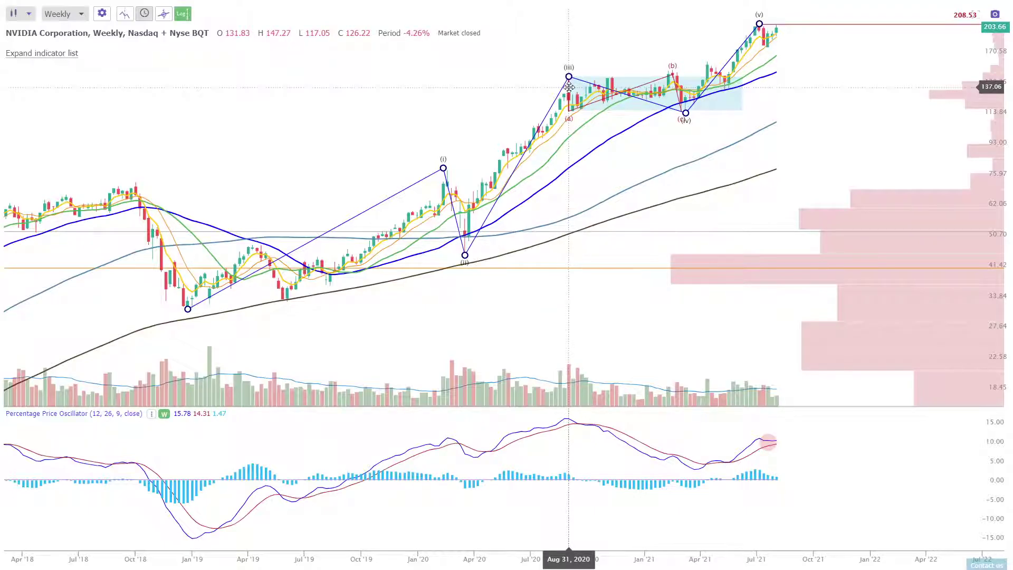
- Delete the a-b-c correction and the five-wave impulse drawings from the weekly chart
key(Delete)
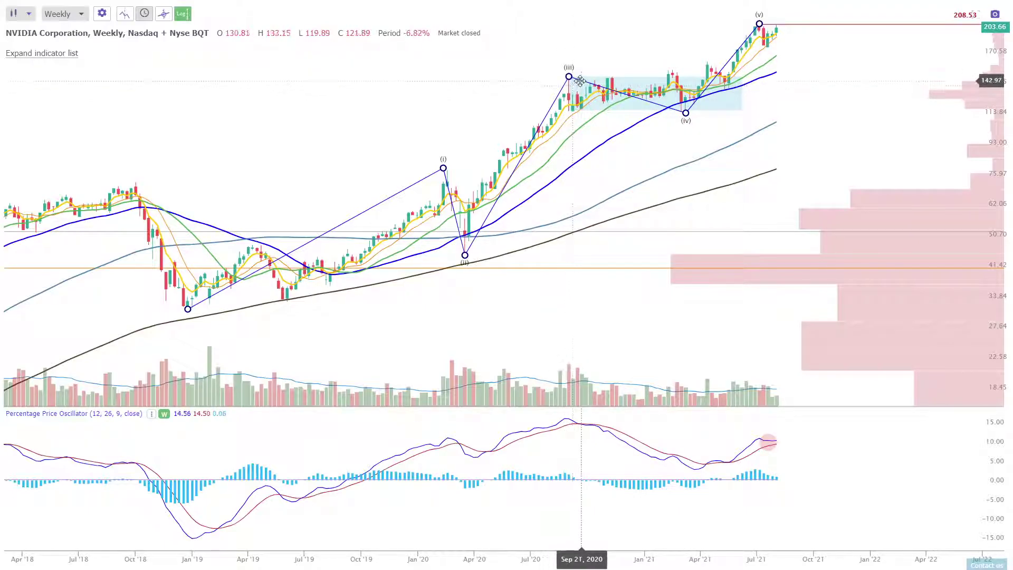
key(Delete)
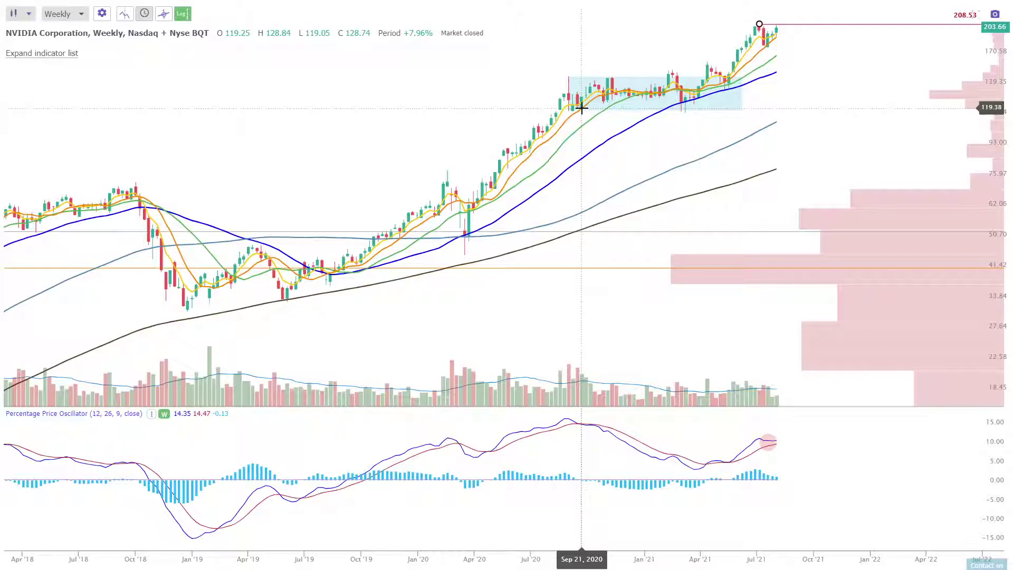
- Set the Strategy Tester timeframe to Weekly, run the test and show its trades on the full-screen chart
key(Escape)
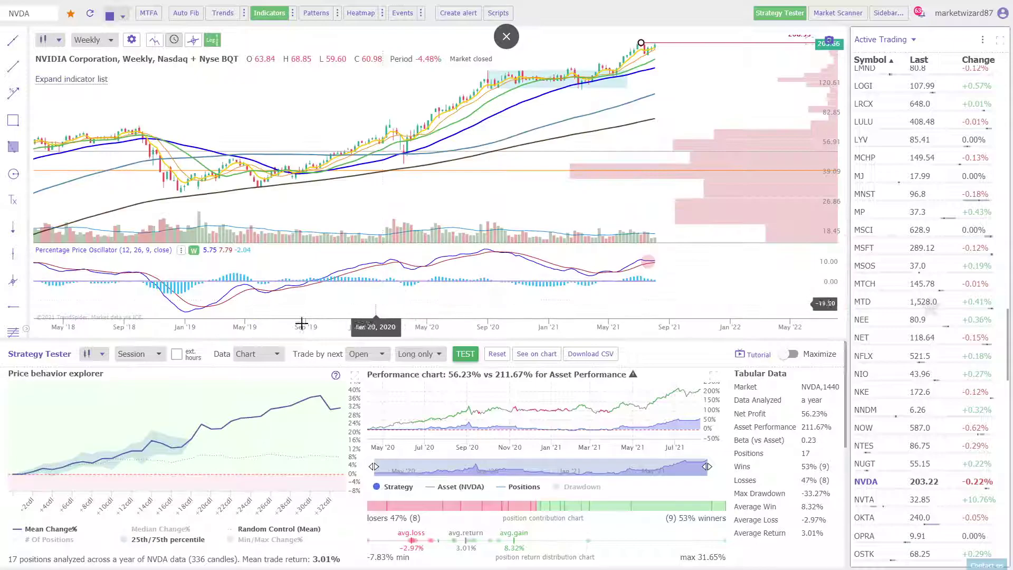
click(136, 353)
click(141, 399)
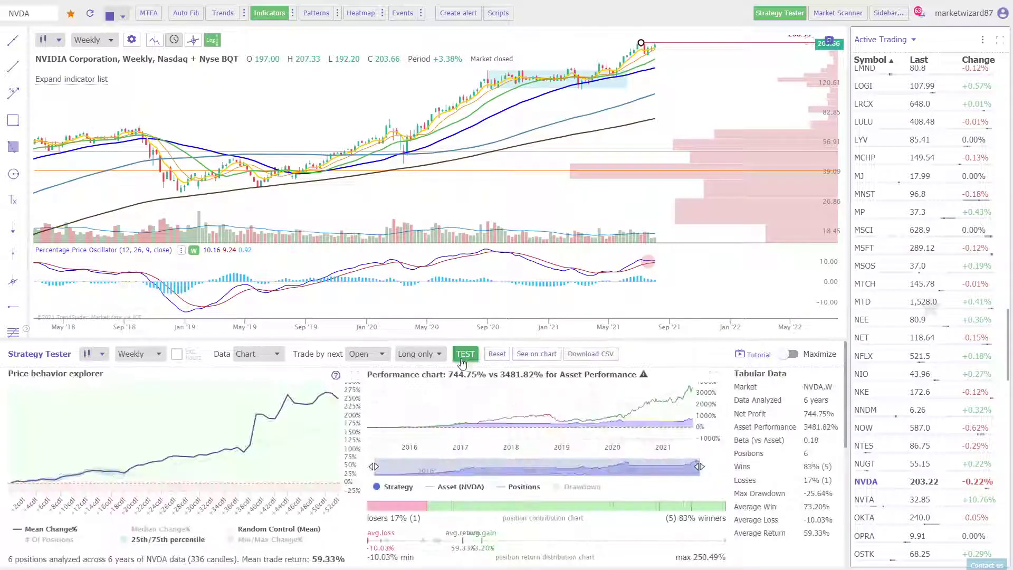
click(464, 354)
click(537, 354)
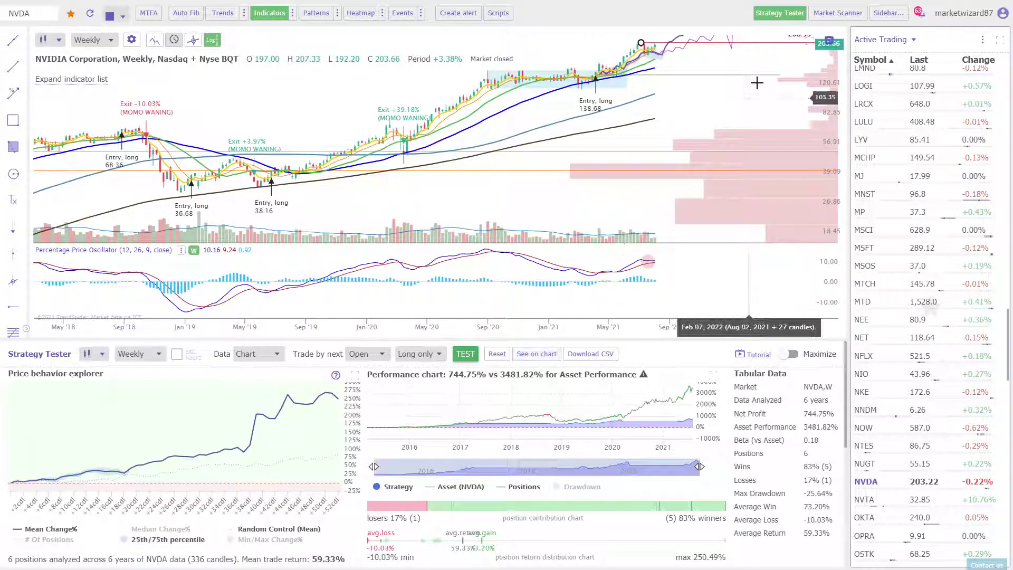
key(f)
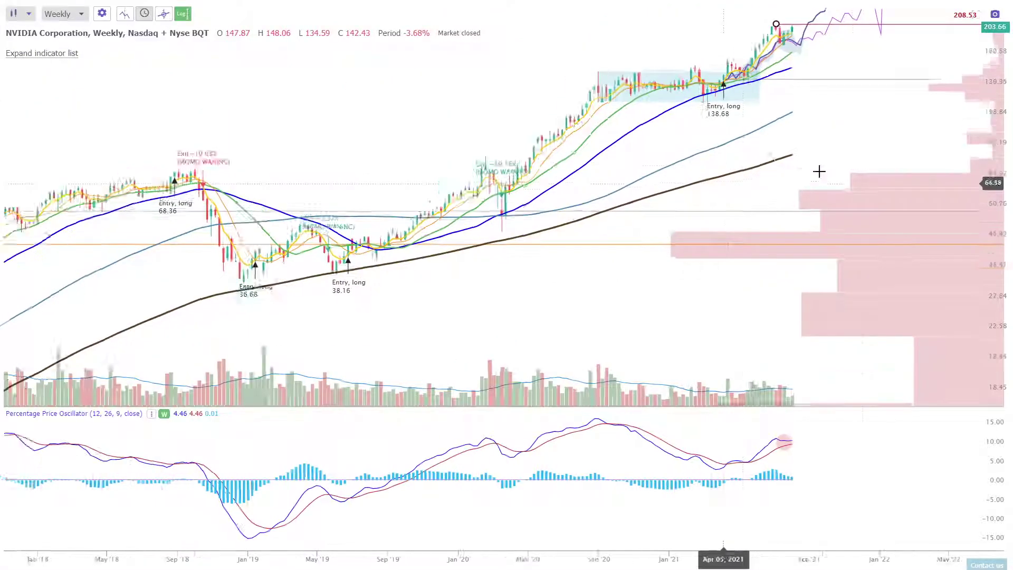
drag(1005, 111, 1004, 153)
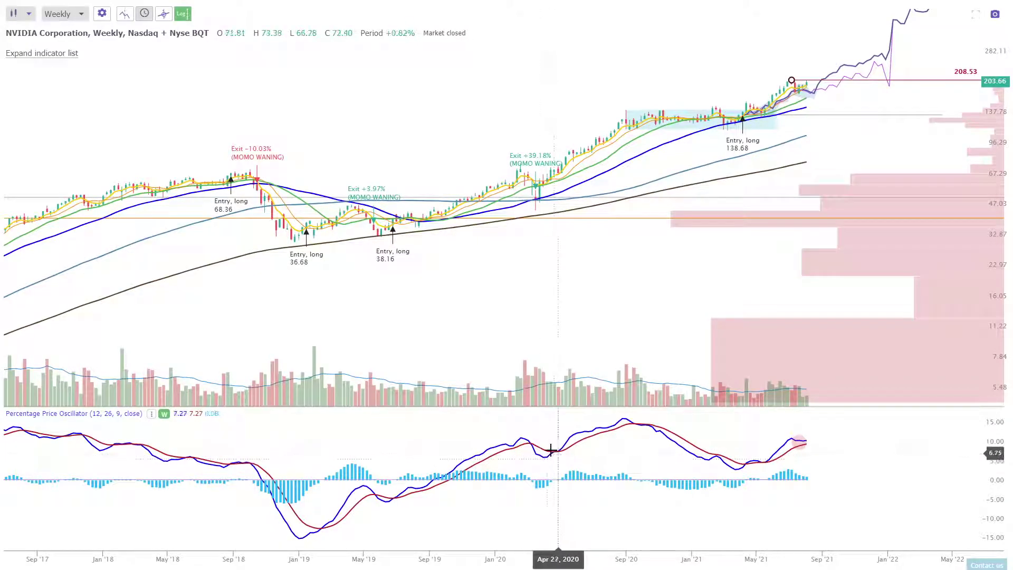
- Set the entry script's weekly PPO upper limit to 7, rerun the test and show its trades on the full-screen chart
click(975, 14)
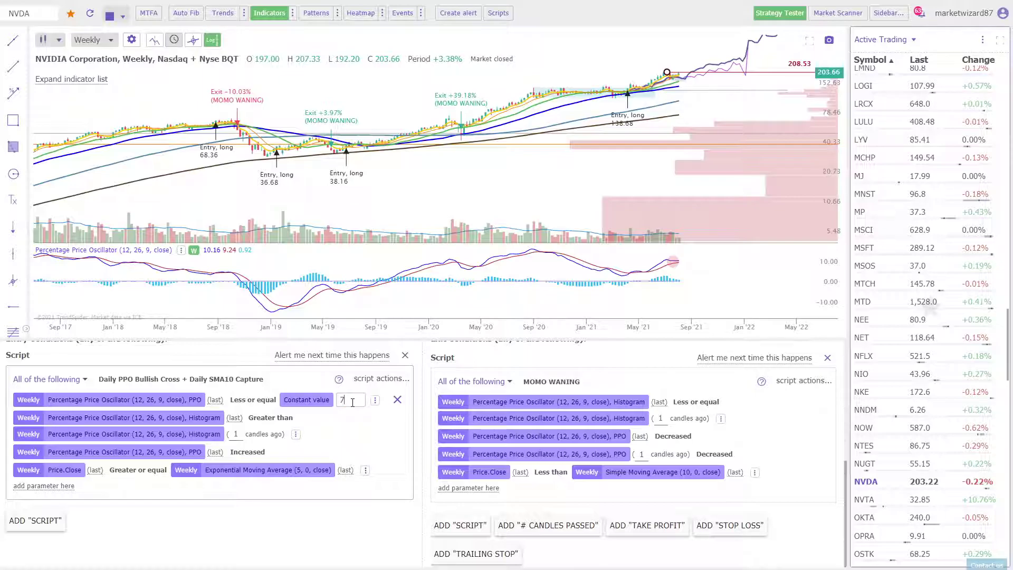
key(Return)
click(466, 354)
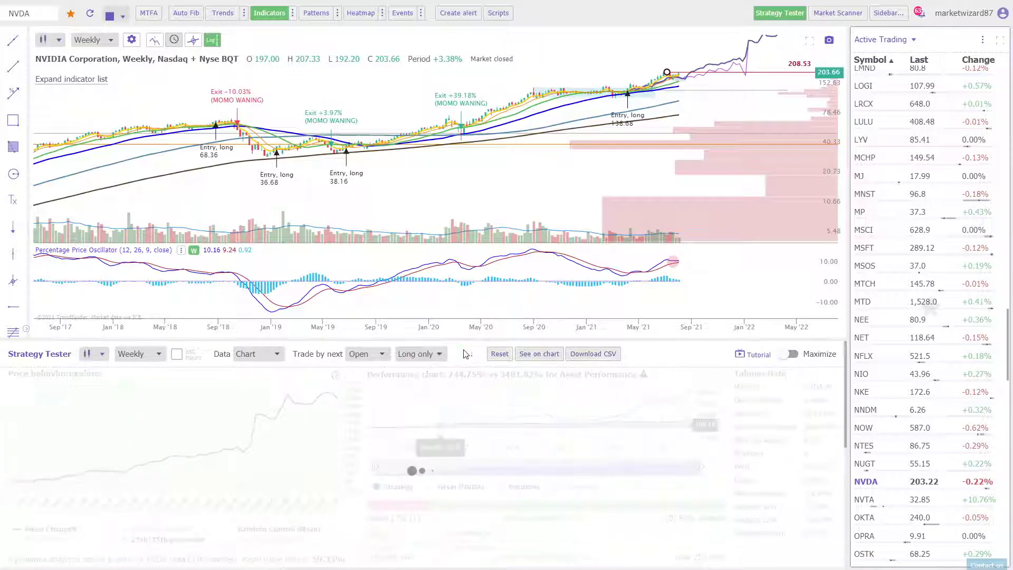
click(524, 355)
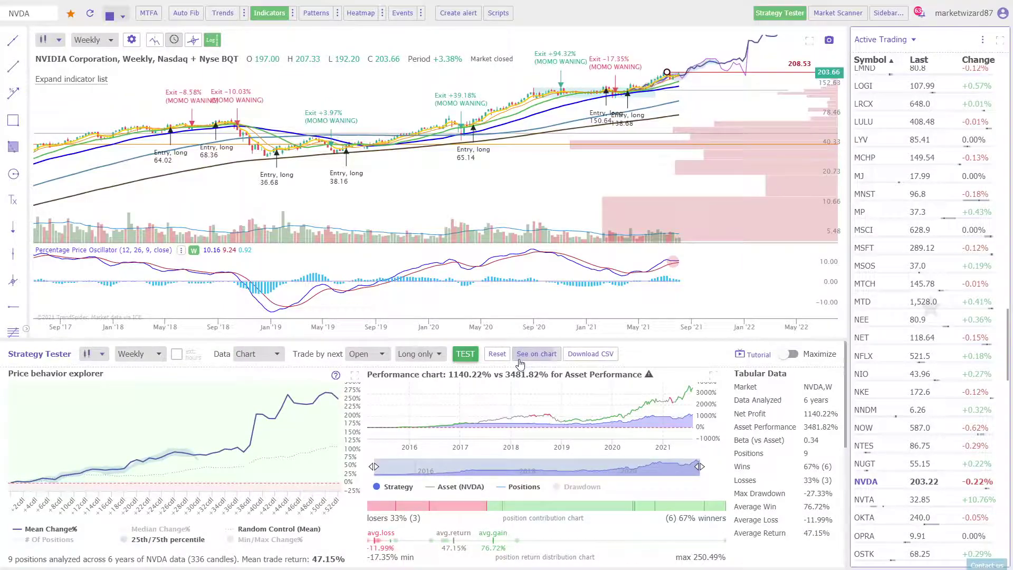
click(810, 41)
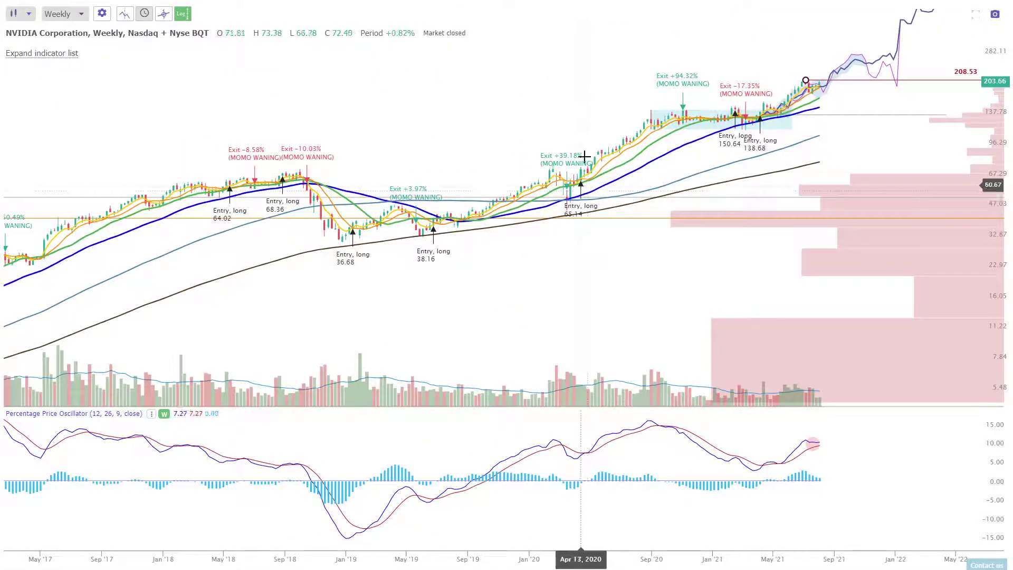
- Draw a five-wave impulse from the March 2021 low and a projected a-b-c correction down to about 161 in October 2021
scroll(531, 109, down, 2)
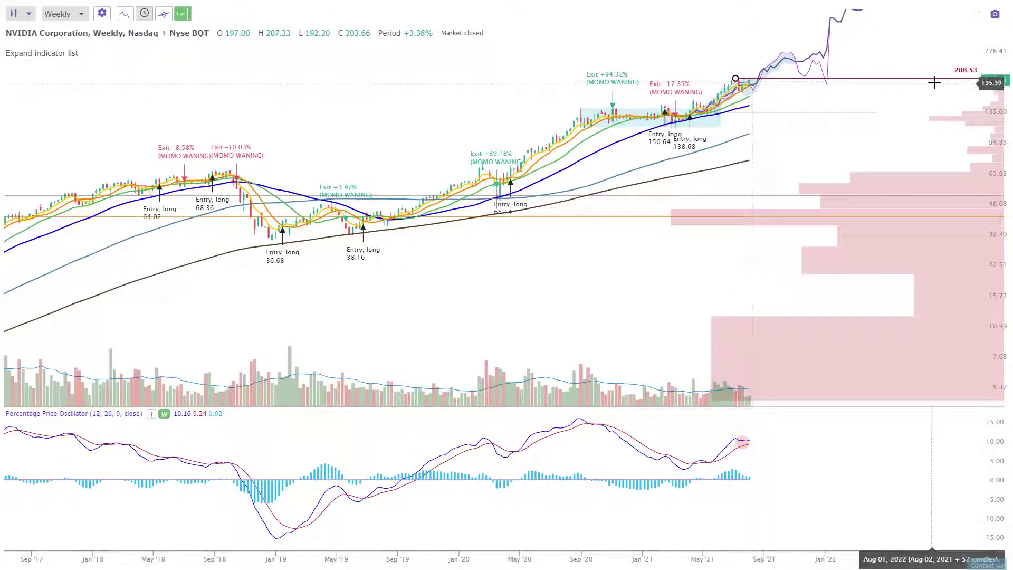
scroll(751, 148, up, 2)
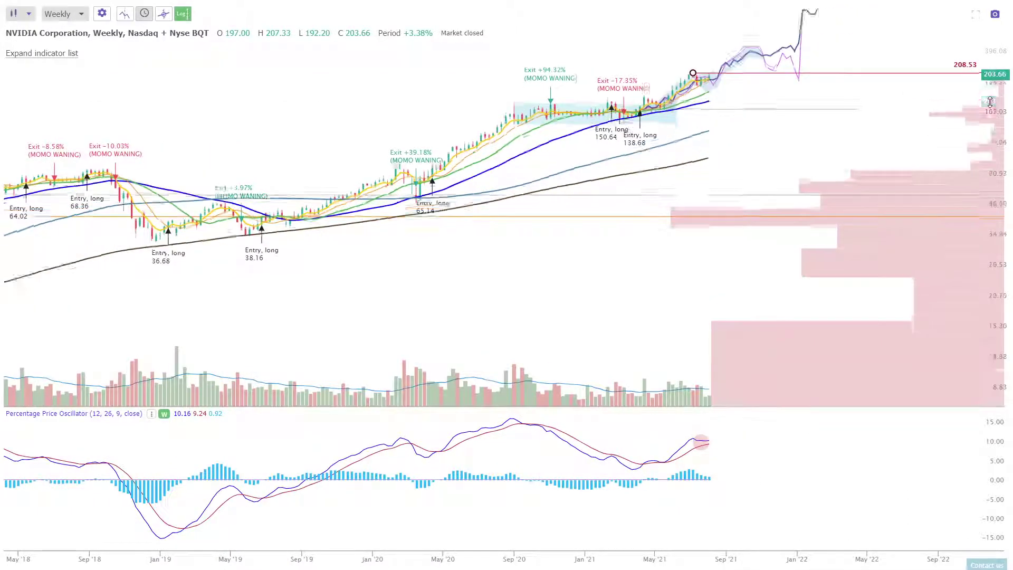
scroll(812, 123, up, 4)
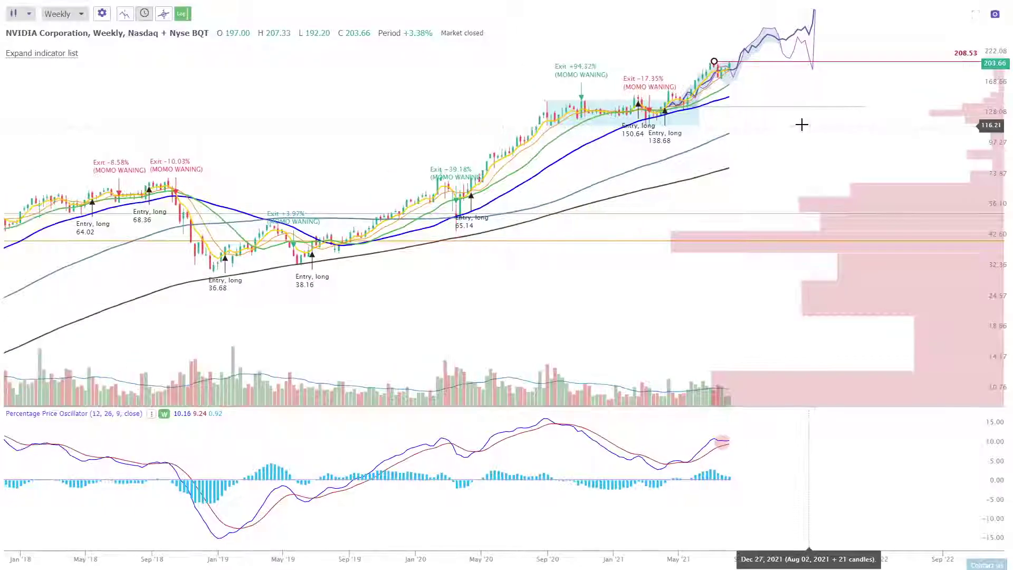
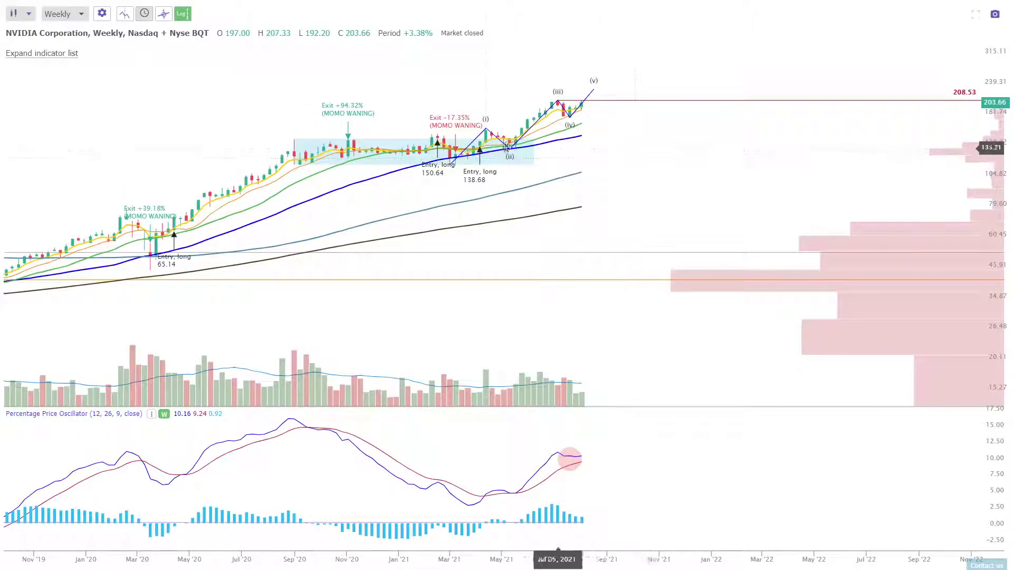
click(598, 100)
click(599, 105)
click(624, 99)
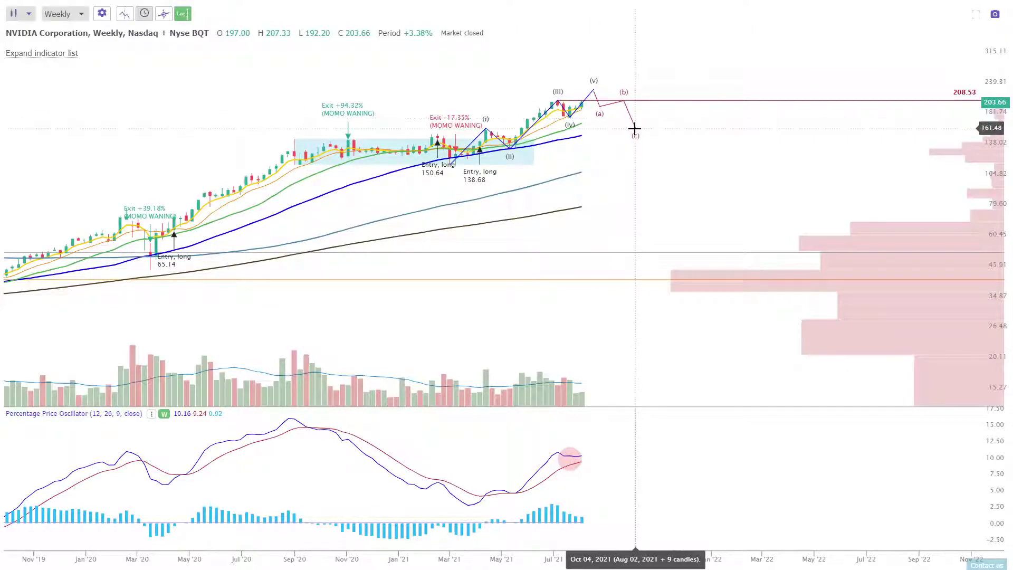
click(636, 128)
- Project another five-wave impulse from the end of wave (c) in October 2021 to above 315 in early 2022
click(659, 94)
click(665, 109)
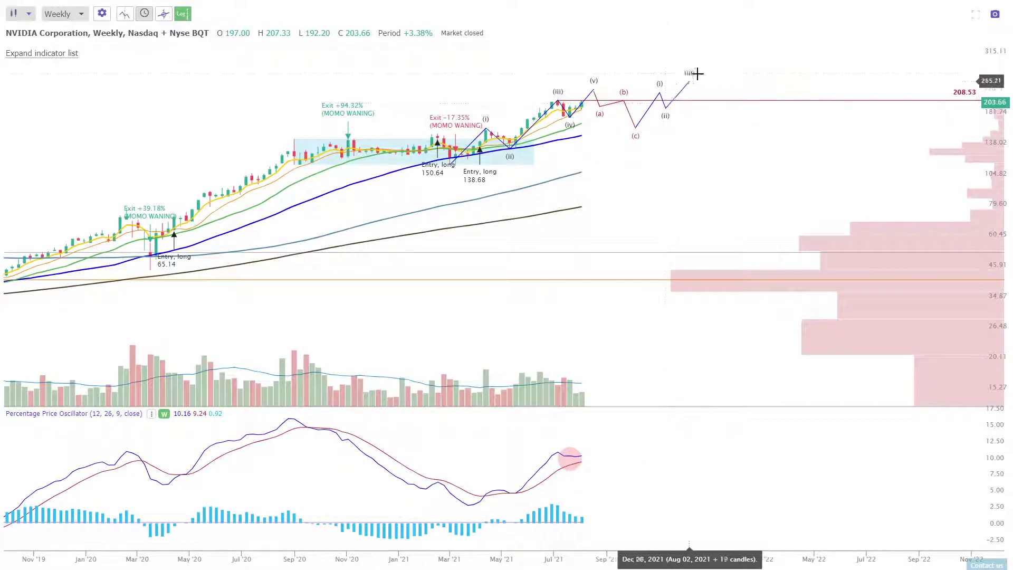
click(702, 68)
click(713, 81)
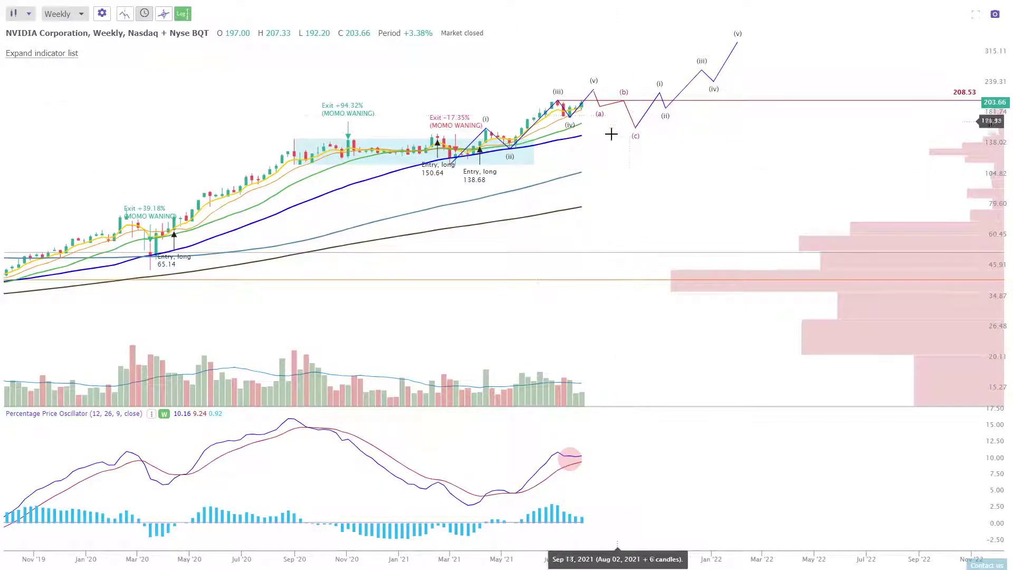
- Remove the Elliott wave drawings and the 208.53 horizontal ray from the NVDA weekly chart
scroll(653, 147, down, 4)
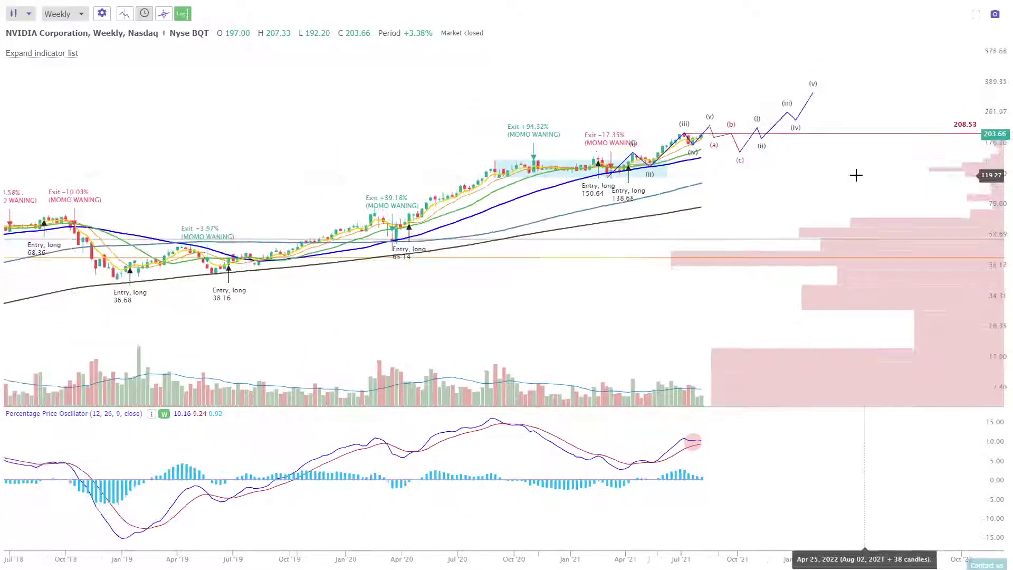
scroll(837, 213, down, 5)
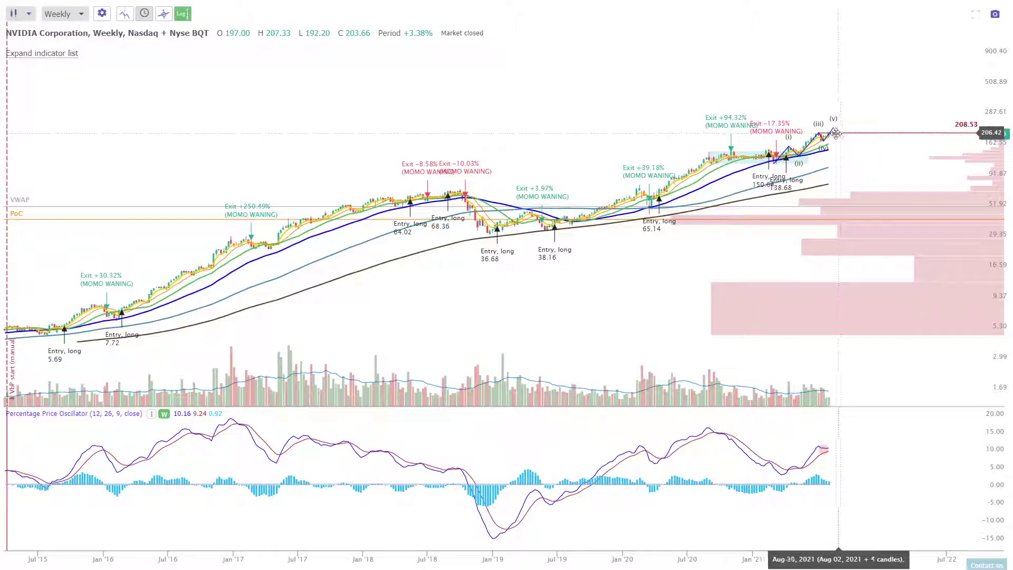
scroll(920, 129, up, 3)
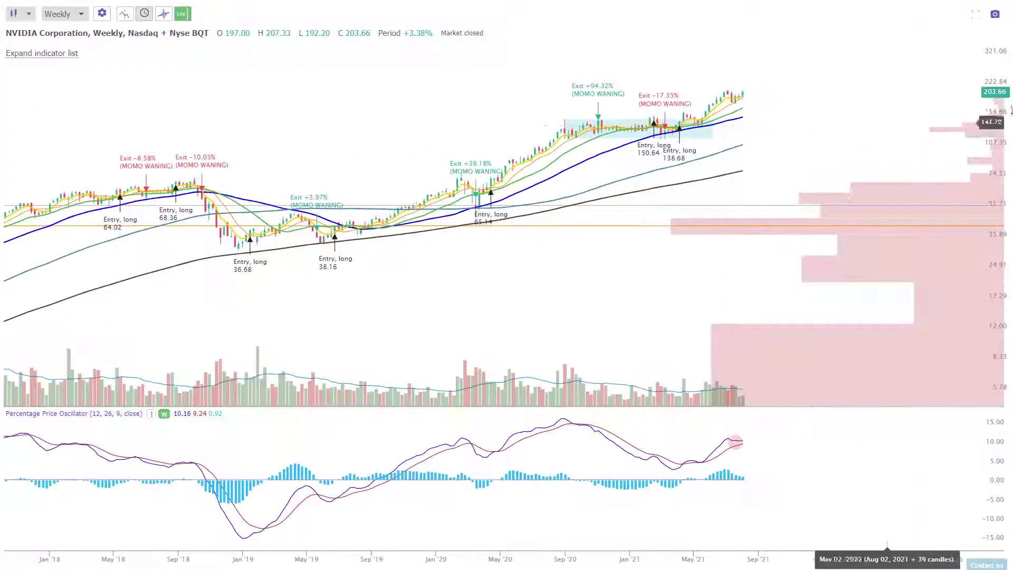
scroll(841, 106, up, 4)
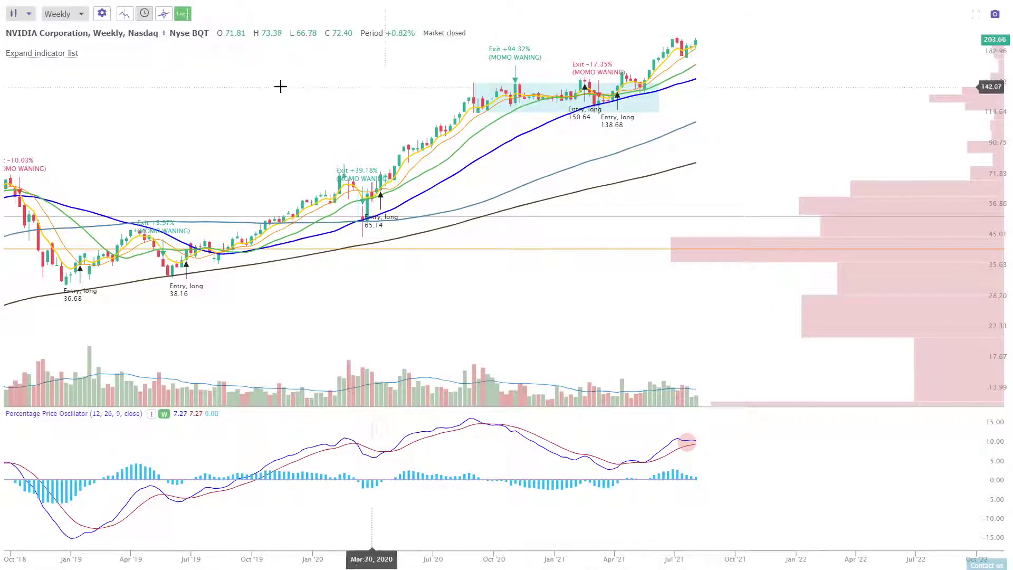
- Leave the full-screen view and load the chart for Enphase Energy, Inc. (ENPH)
click(971, 17)
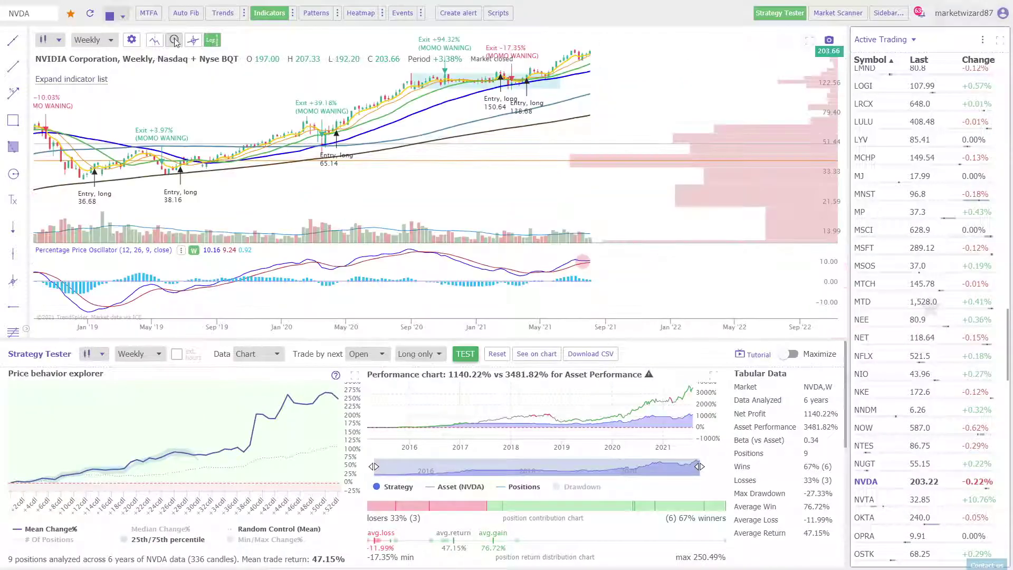
click(37, 12)
text(ENPH)
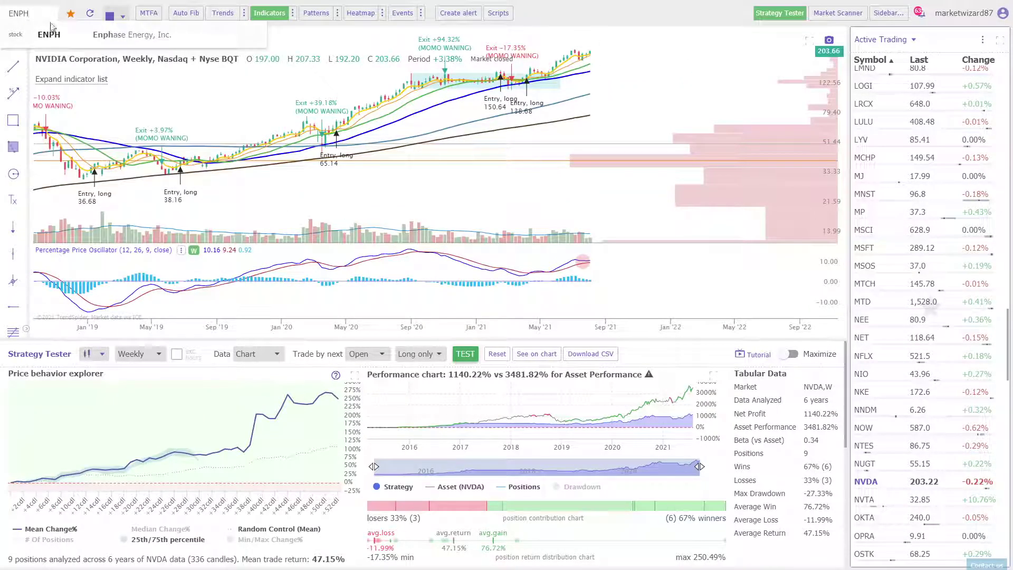
key(Return)
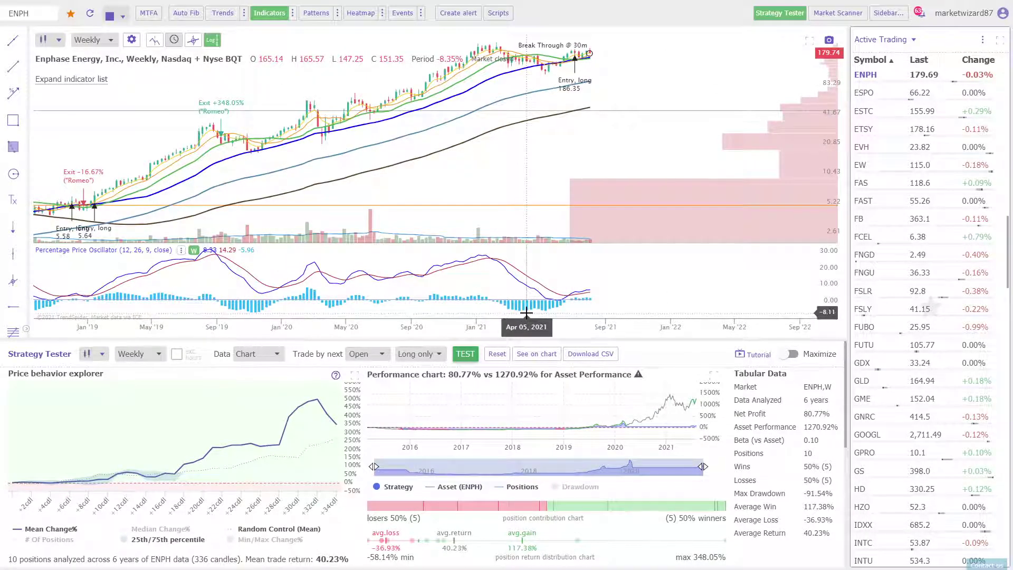
- Run the weekly strategy test on ENPH and examine its entries and exits on the full-screen chart against the PPO
click(465, 354)
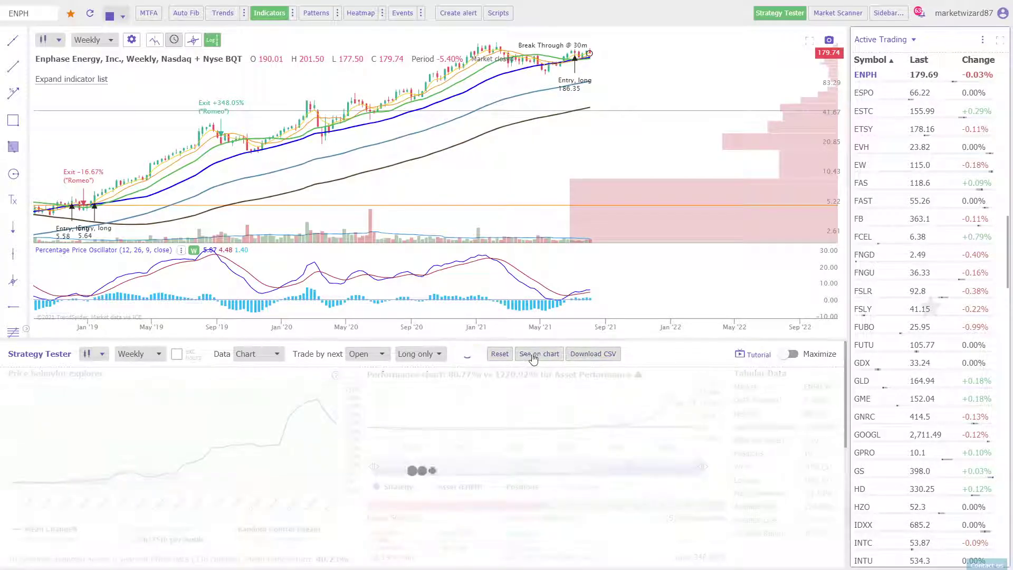
click(535, 354)
click(807, 42)
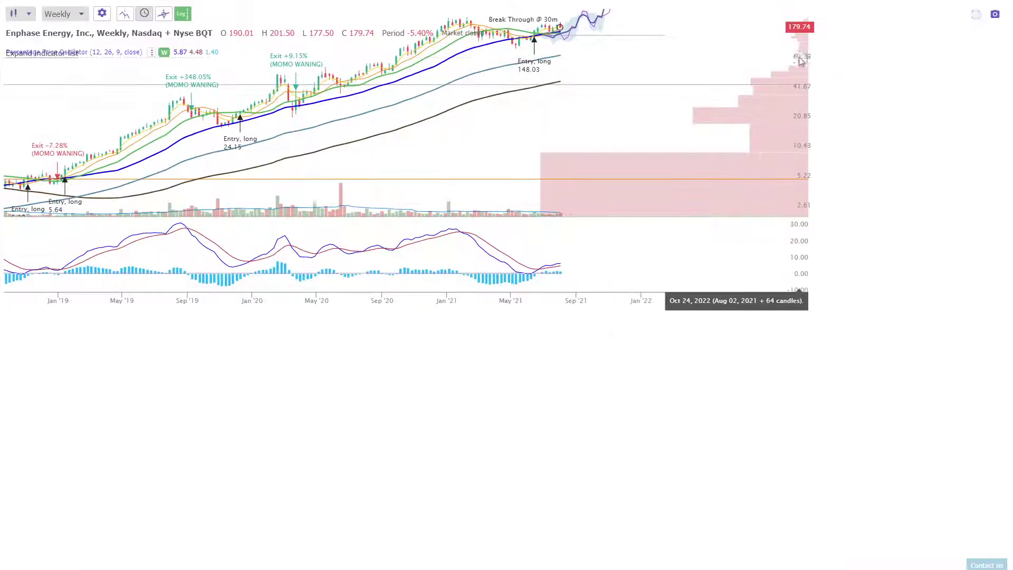
scroll(784, 106, up, 3)
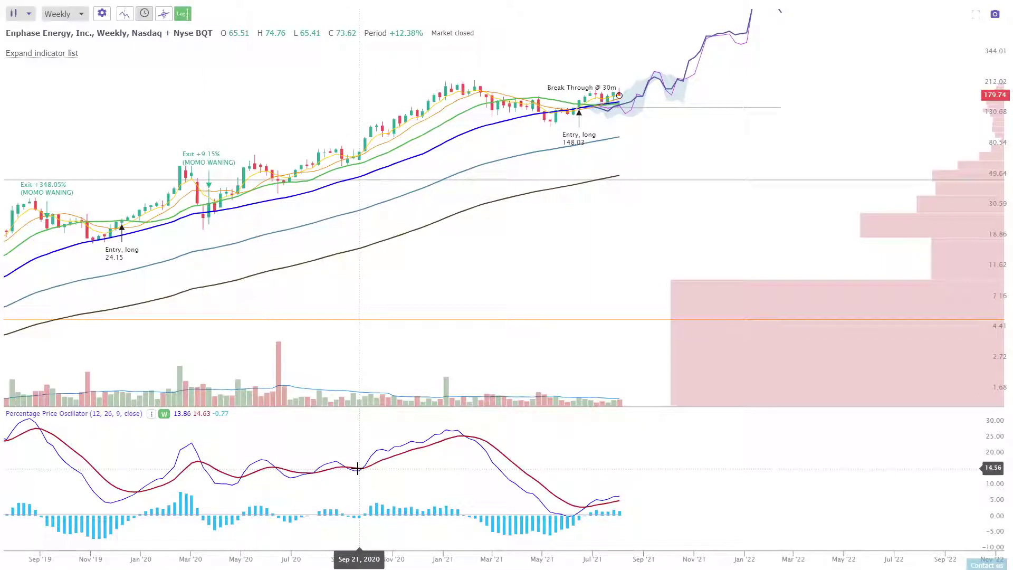
drag(358, 469, 507, 474)
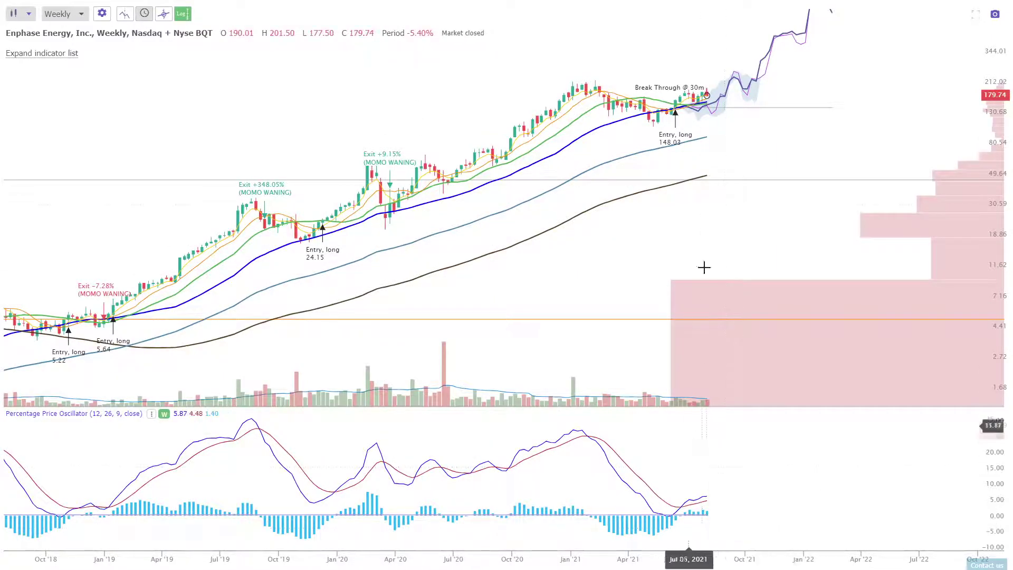
- Rerun the weekly long-only strategy test on ENPH and plot its trades on the full-screen chart, covering the 2019 to 2021 entries and exits
scroll(991, 59, down, 2)
scroll(786, 93, up, 5)
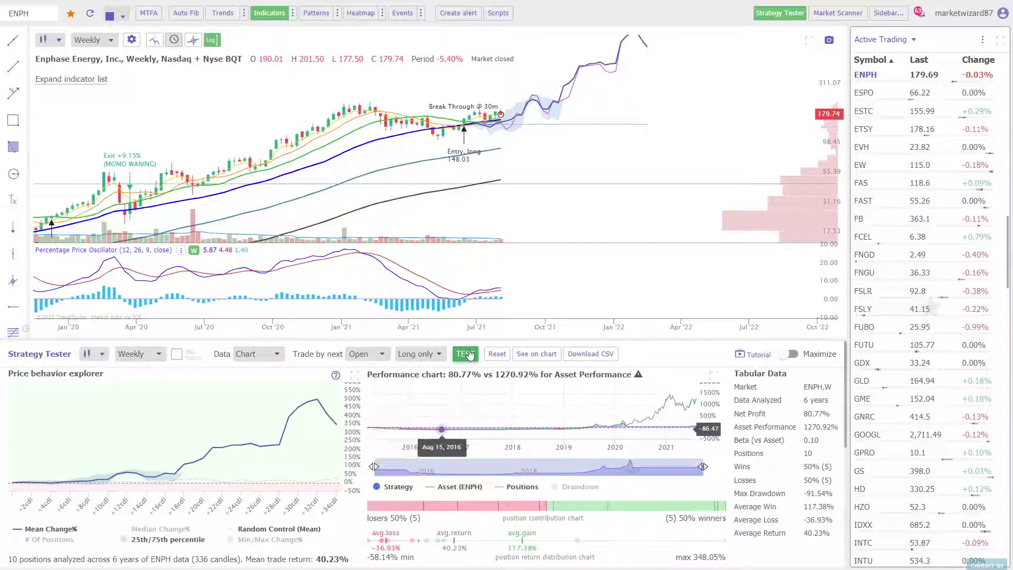
click(527, 354)
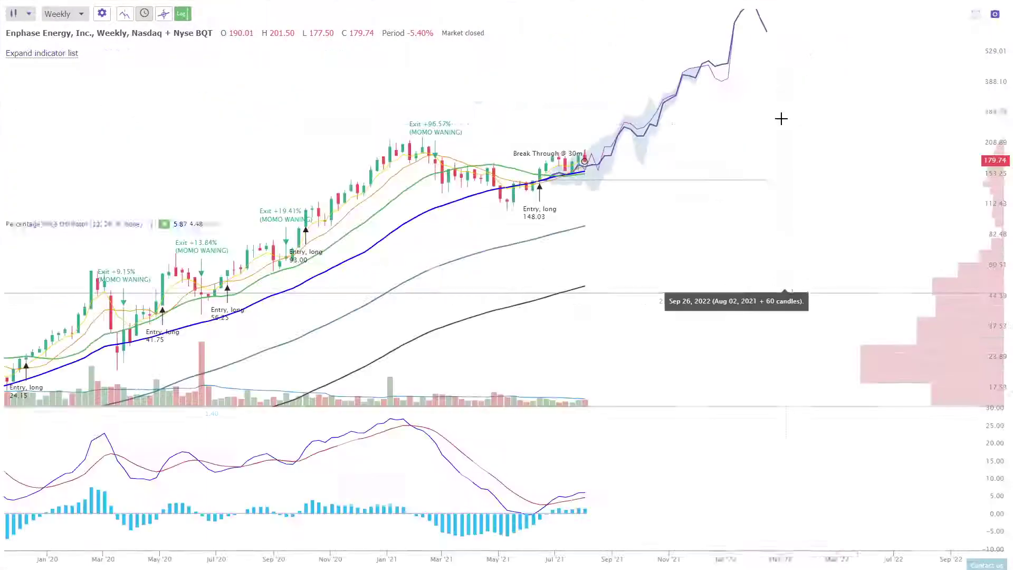
scroll(776, 135, down, 1)
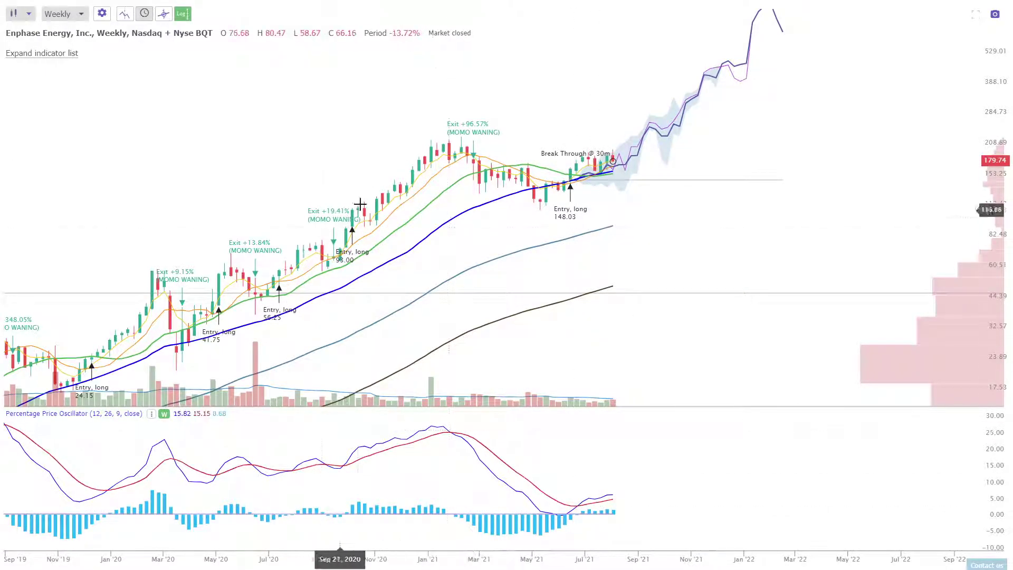
scroll(789, 64, left, 5)
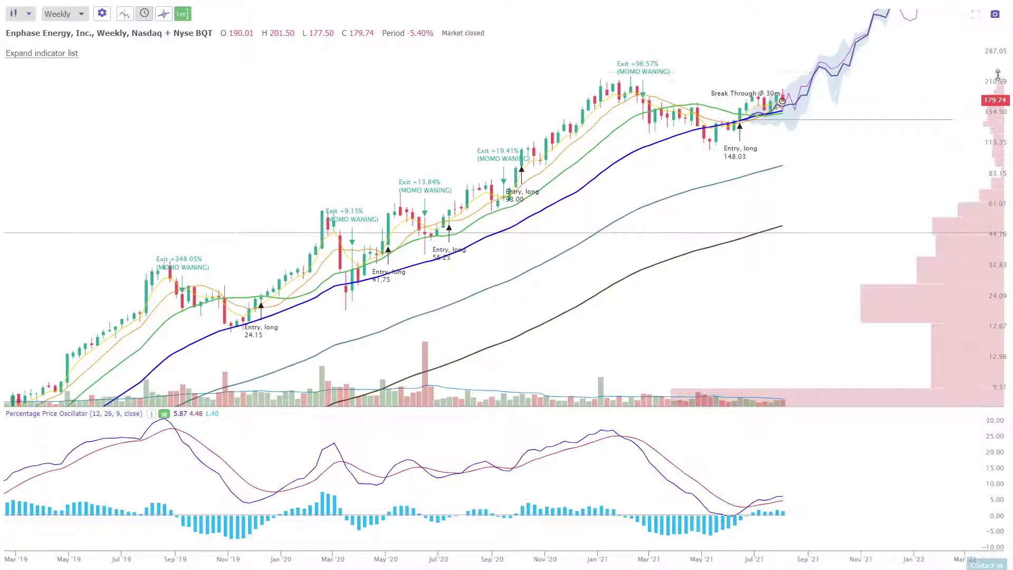
scroll(886, 188, left, 2)
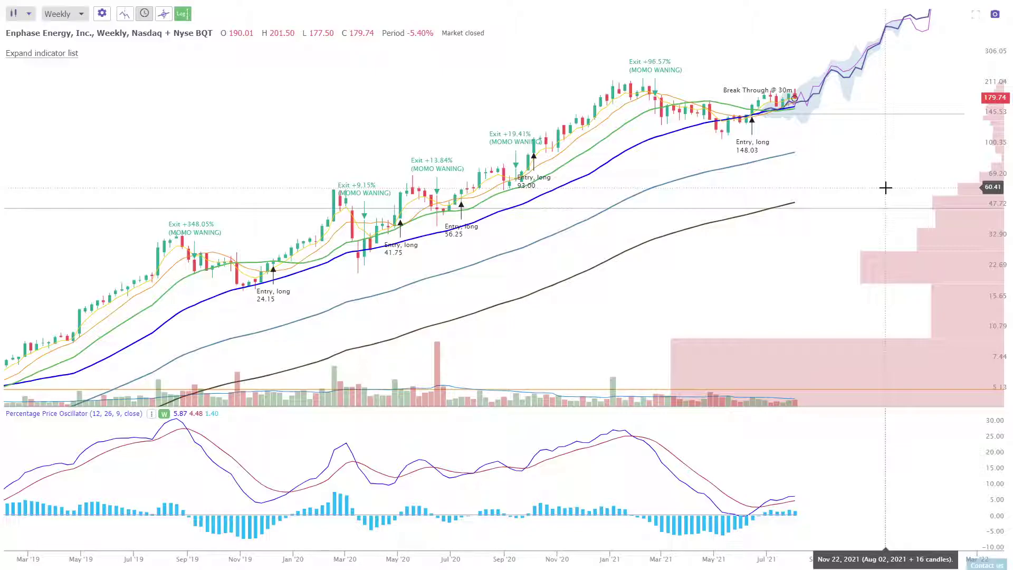
- Leave the full-screen view and review the ENPH test statistics together with the trades plotted since the backtest start in 2015
click(975, 15)
scroll(657, 446, down, 1)
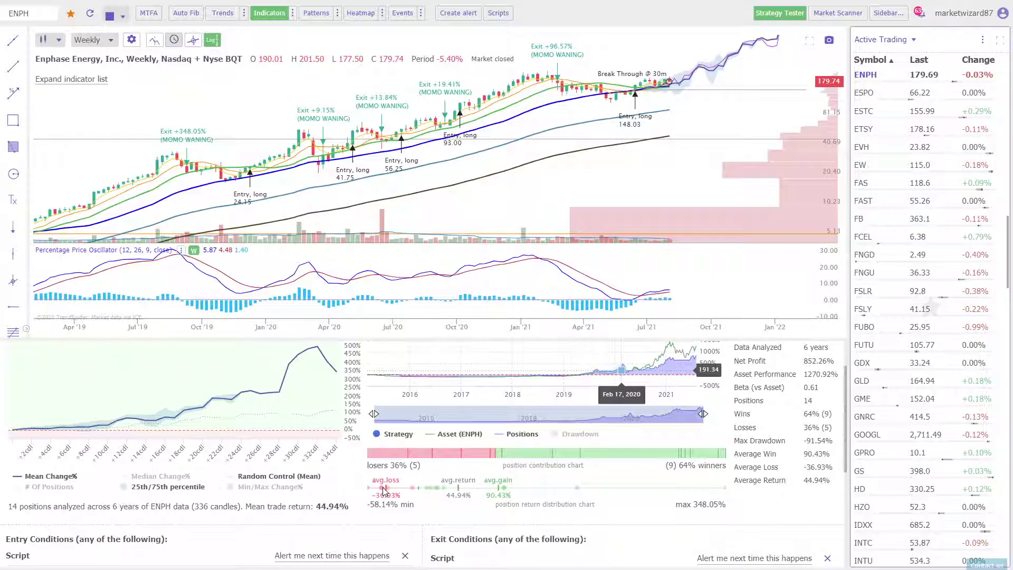
scroll(316, 280, down, 3)
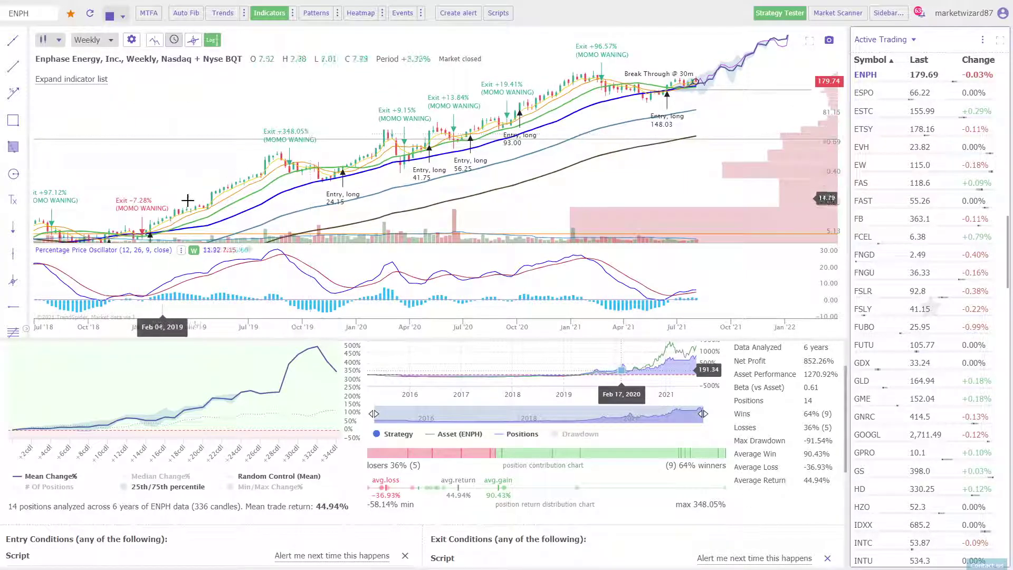
scroll(838, 83, down, 5)
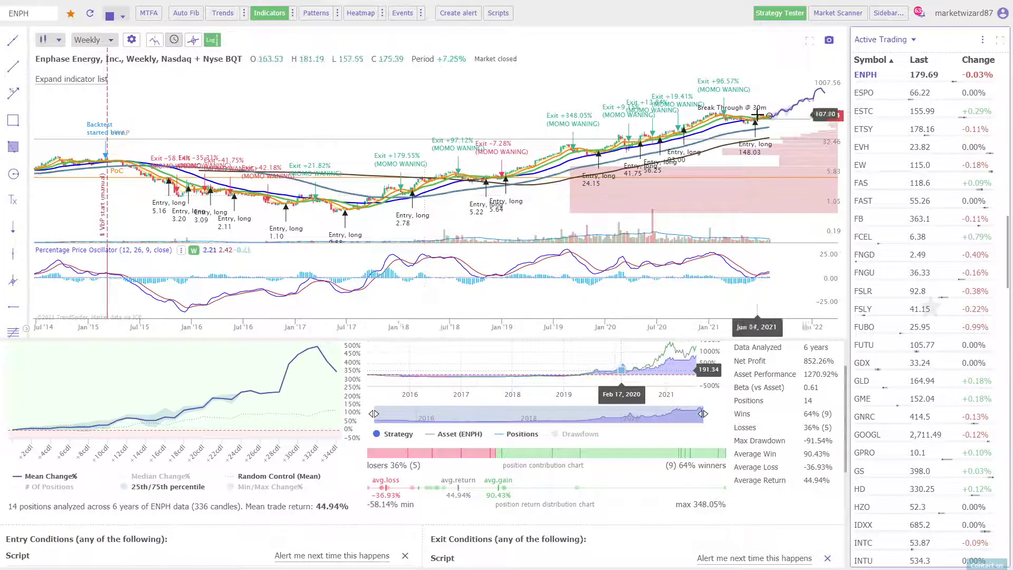
scroll(462, 76, right, 3)
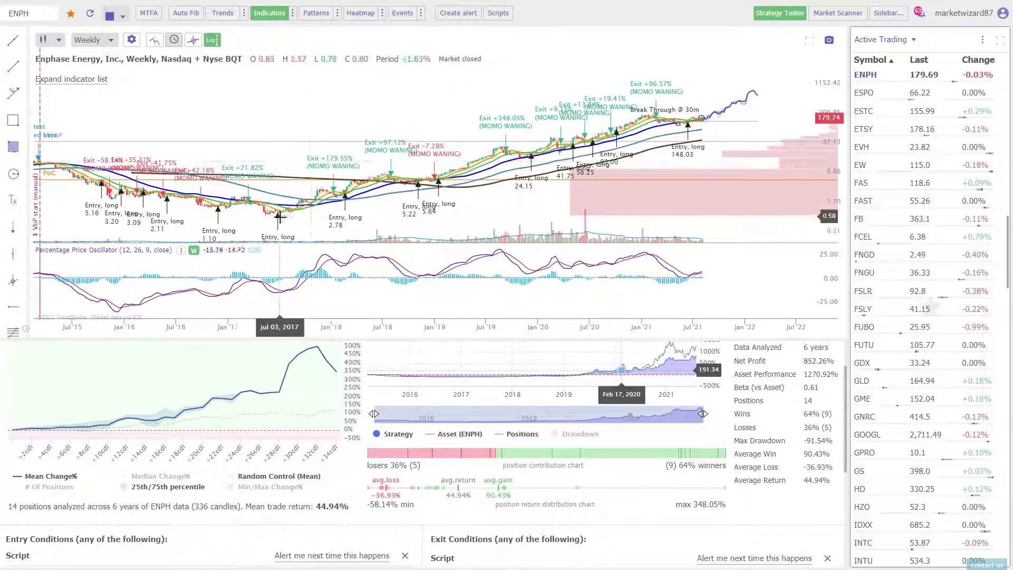
- Examine the ENPH entries and exits from 2018 to 2021 against the PPO in full screen and return to the tester layout
click(811, 40)
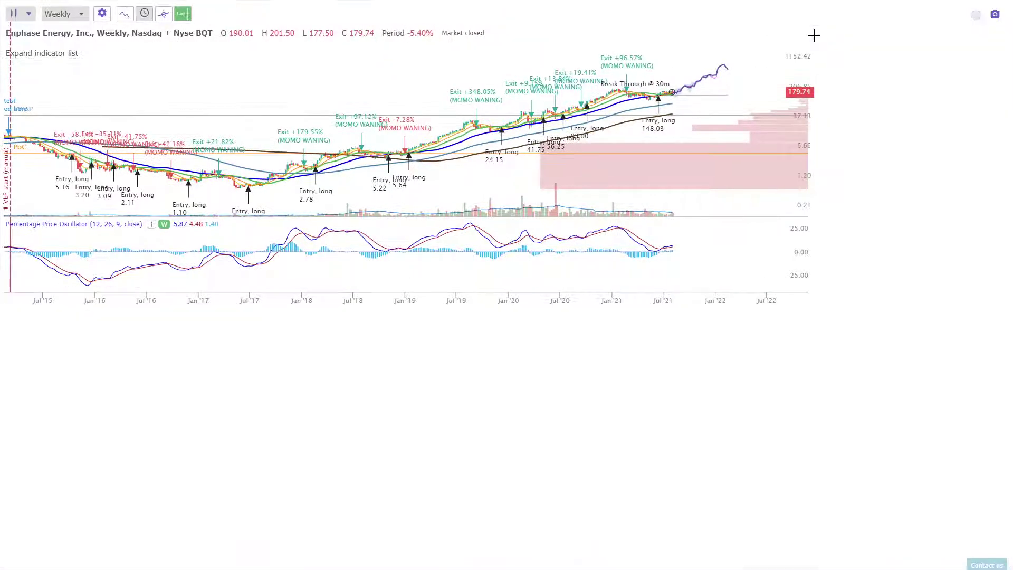
scroll(796, 134, up, 3)
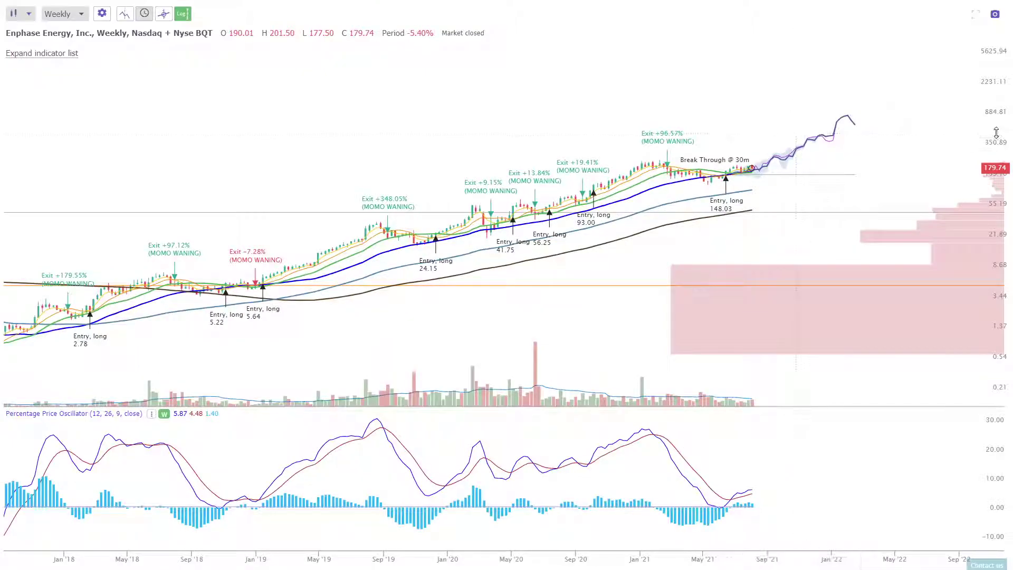
scroll(895, 139, up, 3)
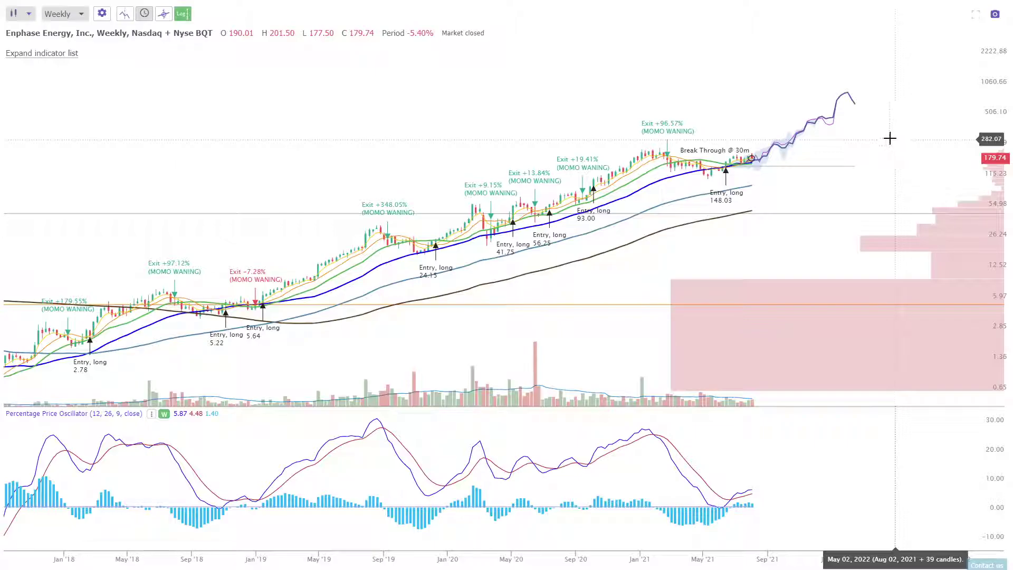
click(976, 14)
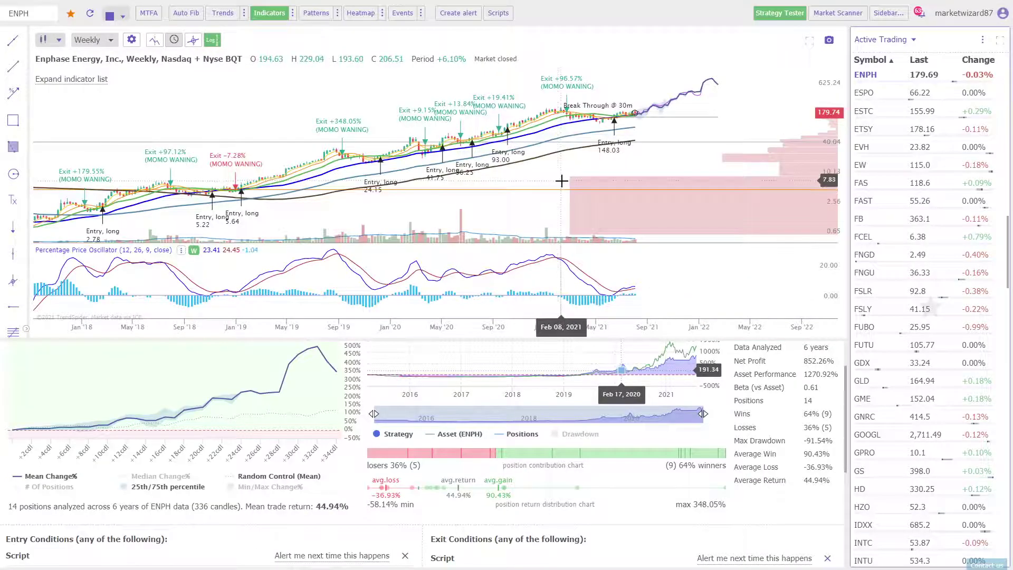